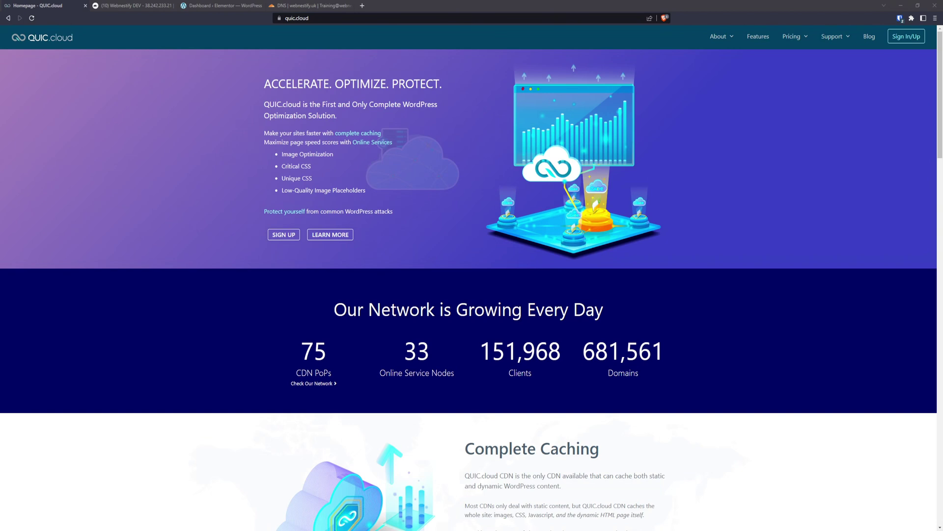
# Open the origin.webnestify.uk site from the RunCloud server's web applications, look over its homepage and close it.
pyautogui.click(432, 156)
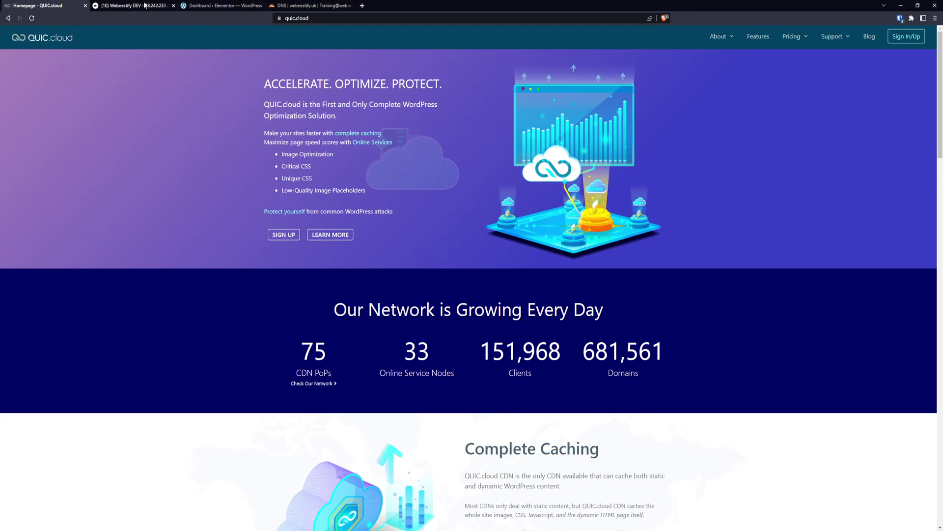
pyautogui.click(130, 5)
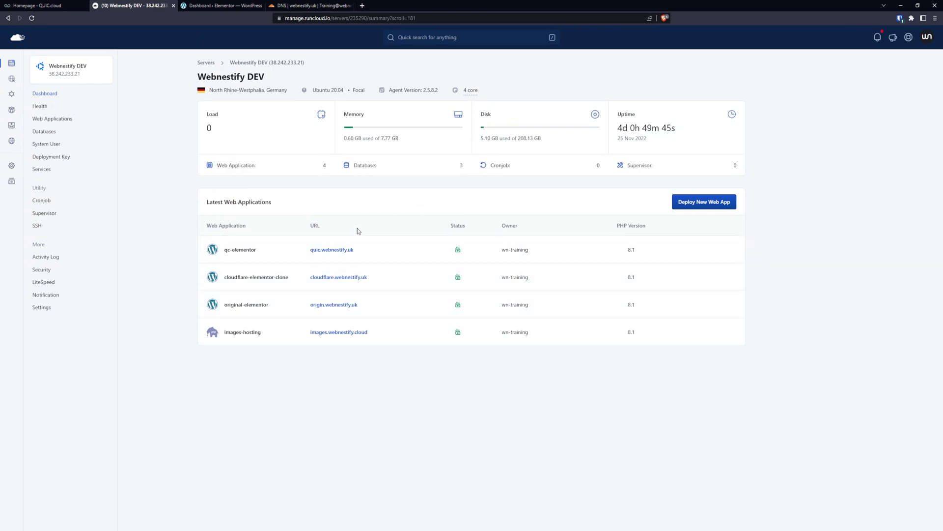
pyautogui.middleClick(331, 305)
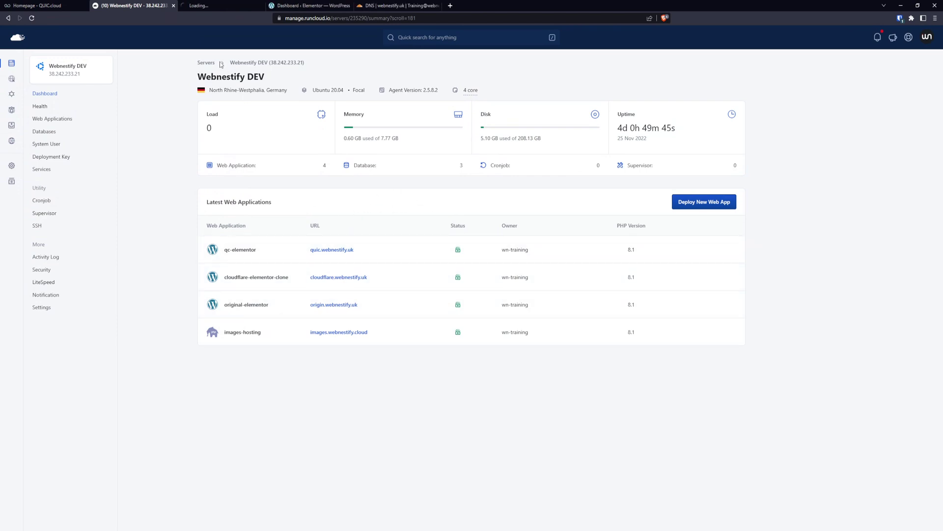
pyautogui.click(211, 5)
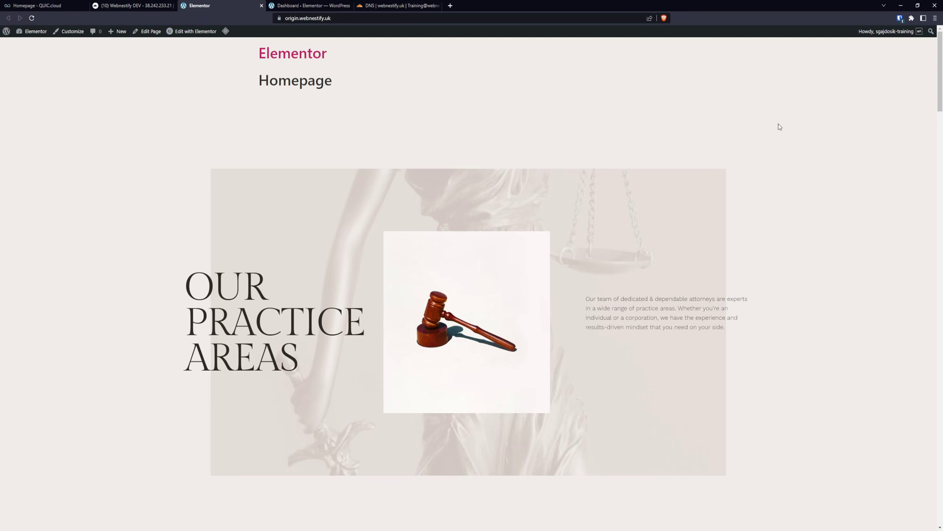
pyautogui.scroll(-1, 939, 69)
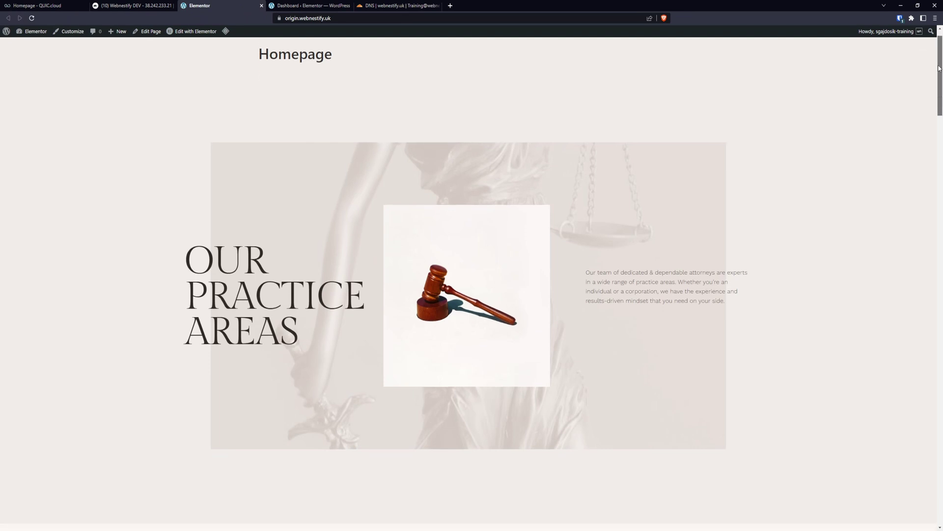
pyautogui.moveTo(938, 69)
pyautogui.mouseDown()
pyautogui.moveTo(937, 290)
pyautogui.moveTo(938, 69)
pyautogui.mouseUp()
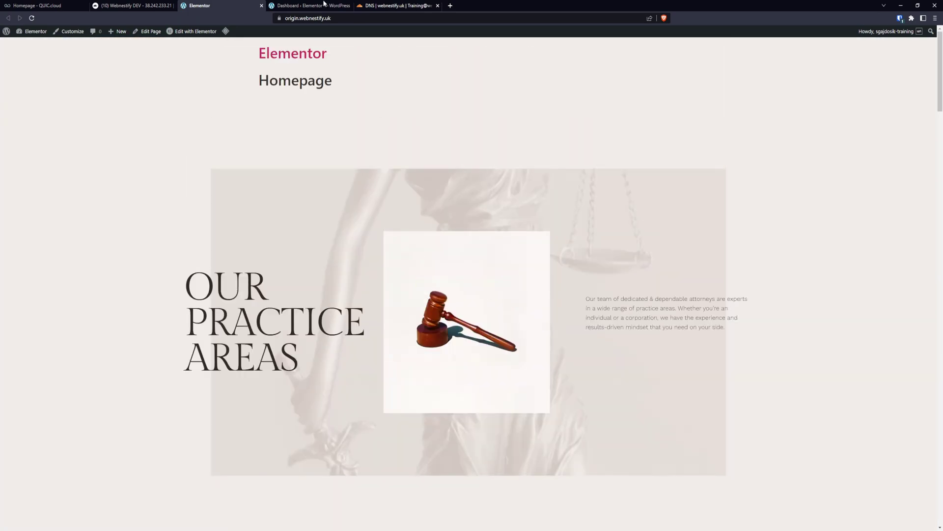
pyautogui.click(112, 6)
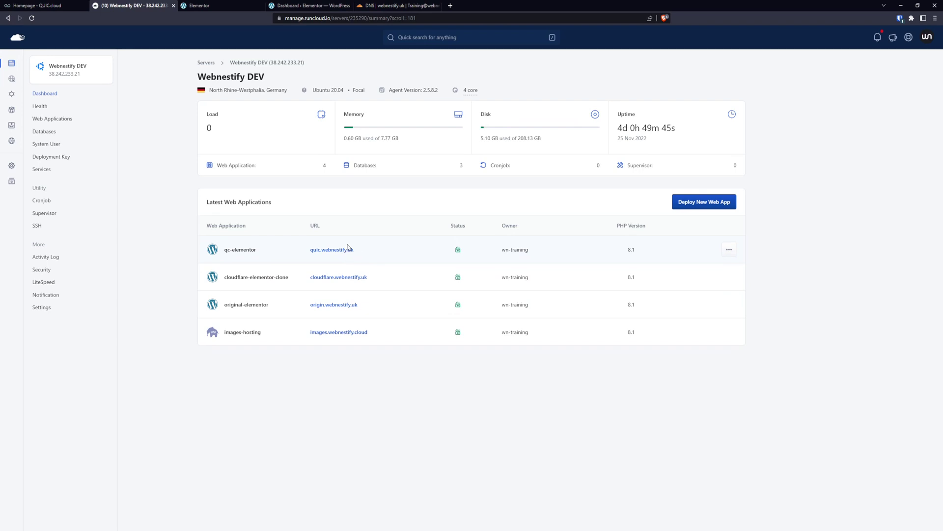
pyautogui.click(240, 7)
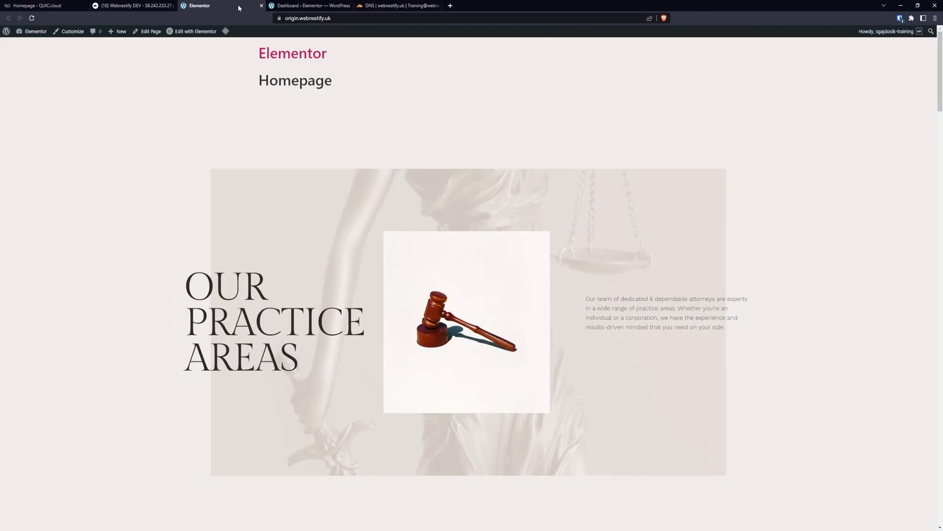
pyautogui.click(261, 5)
pyautogui.click(258, 10)
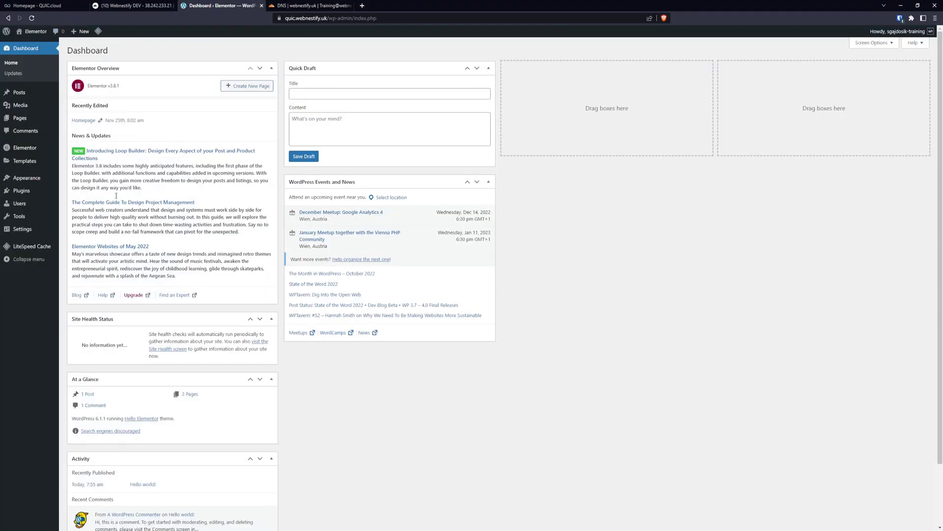
# In the WordPress site's LiteSpeed Cache CDN settings, enable QUIC.cloud CDN and save the changes.
pyautogui.moveTo(41, 247)
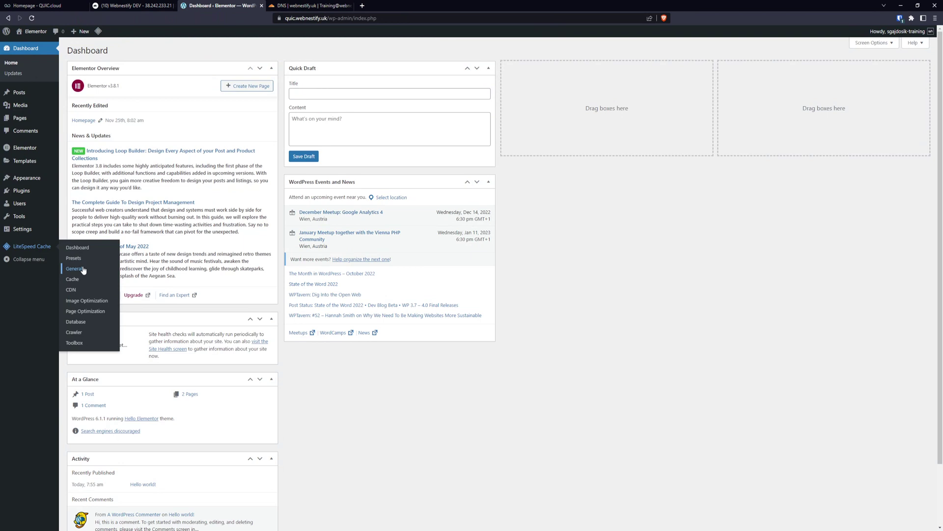
pyautogui.click(75, 268)
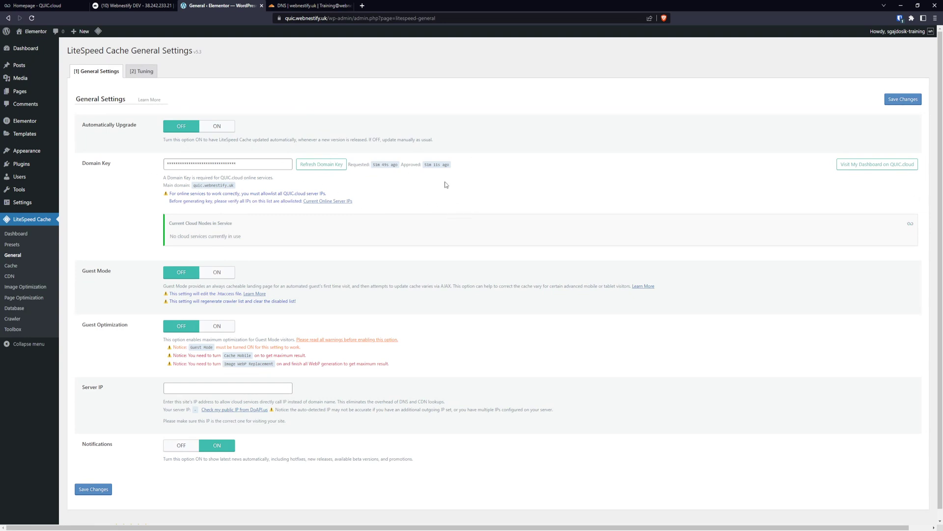
pyautogui.click(13, 276)
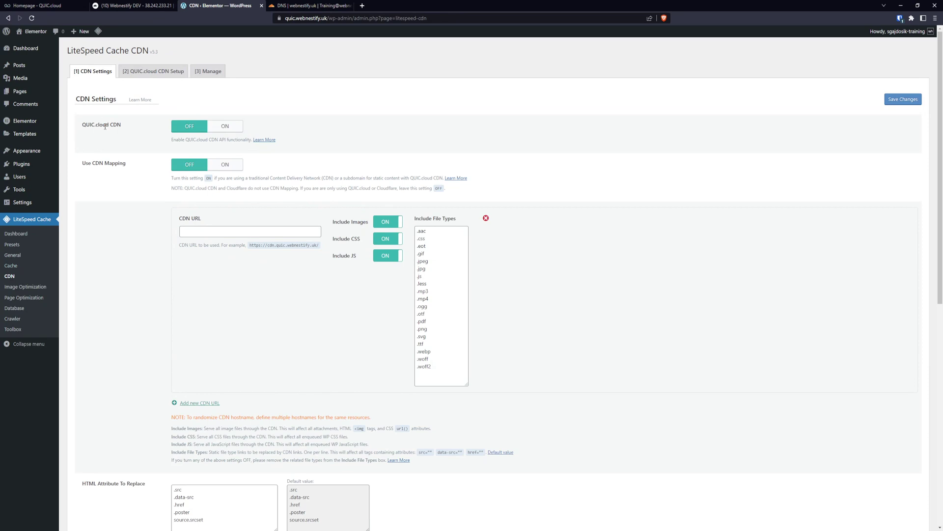
pyautogui.click(225, 126)
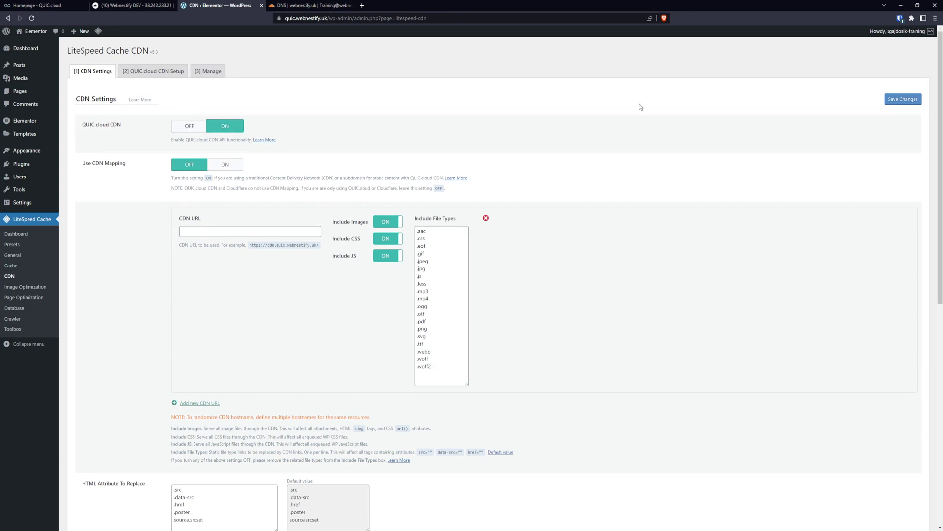
pyautogui.click(892, 101)
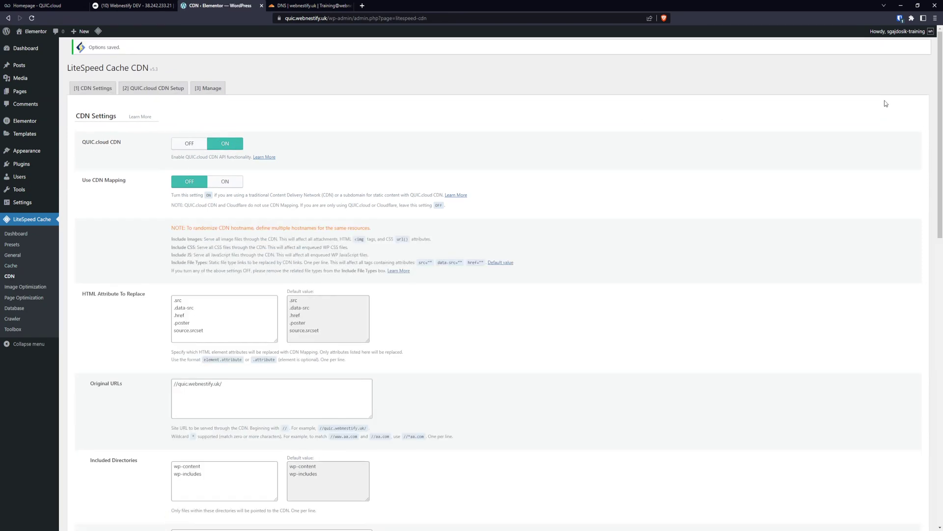
# Go from the LiteSpeed Cache general settings to the QUIC.cloud dashboard and open the CDN service for quic.webnestify.uk.
pyautogui.click(19, 258)
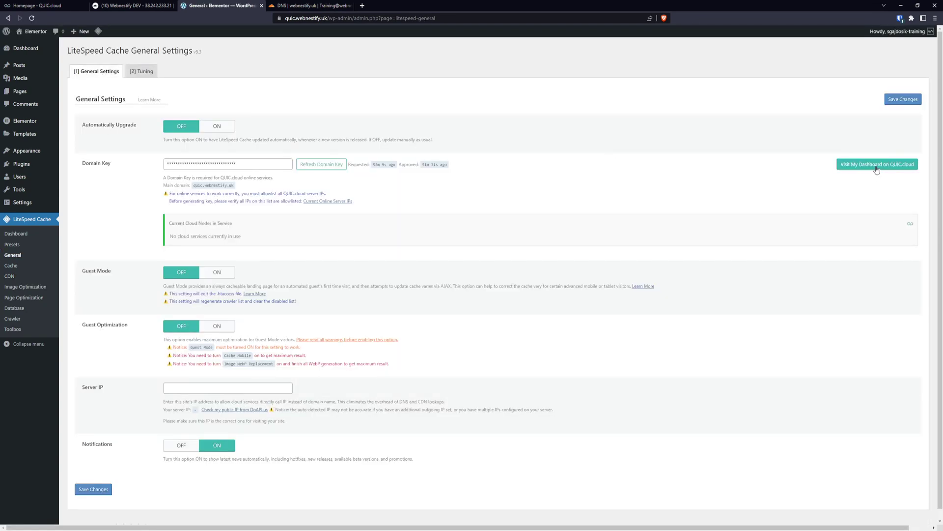
pyautogui.click(877, 165)
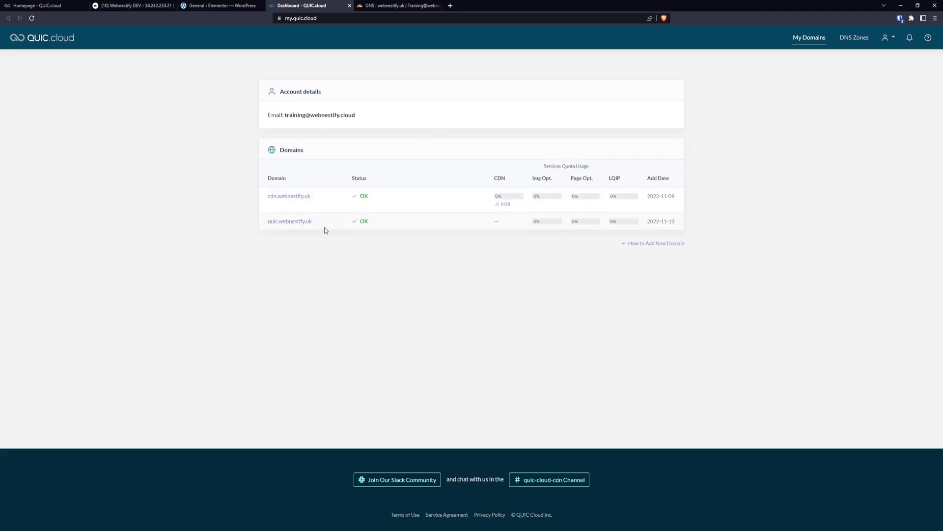
pyautogui.click(299, 223)
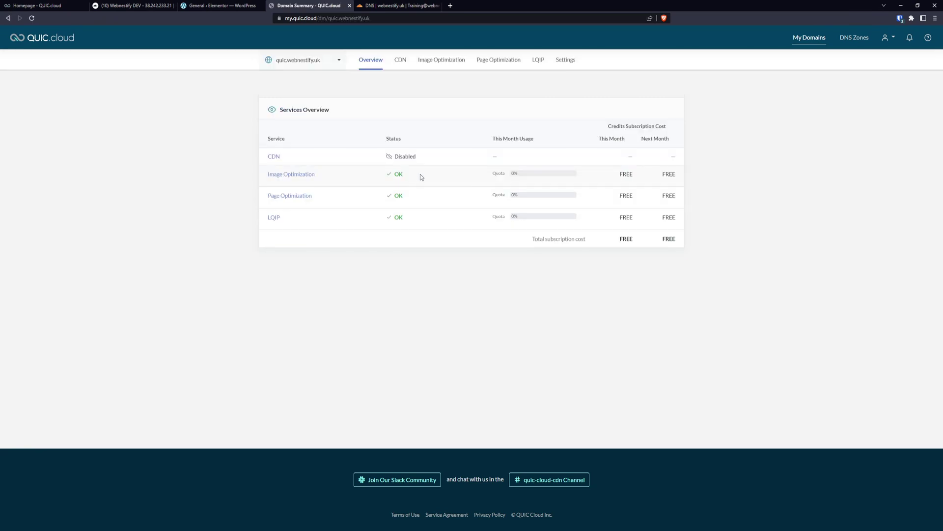
pyautogui.click(270, 156)
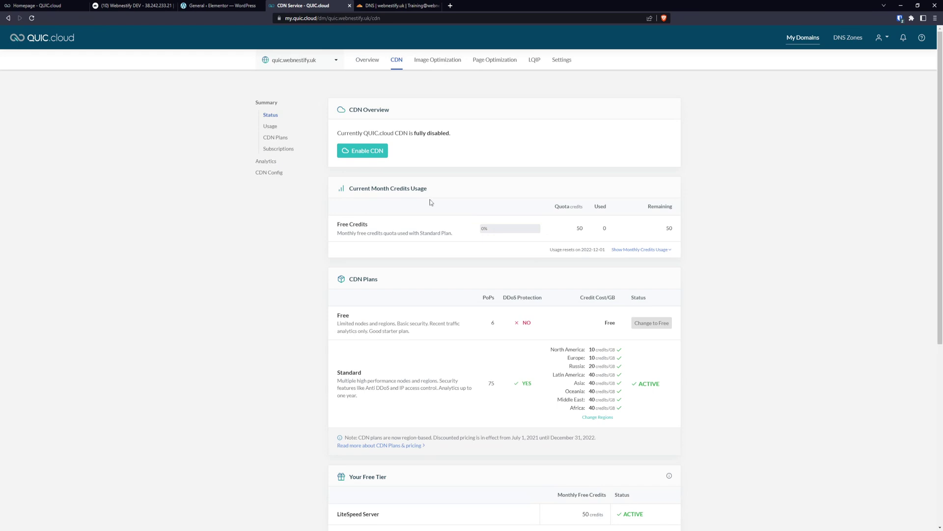
# Start enabling the CDN for quic.webnestify.uk using the CNAME method and copy the assigned CNAME target.
pyautogui.click(375, 157)
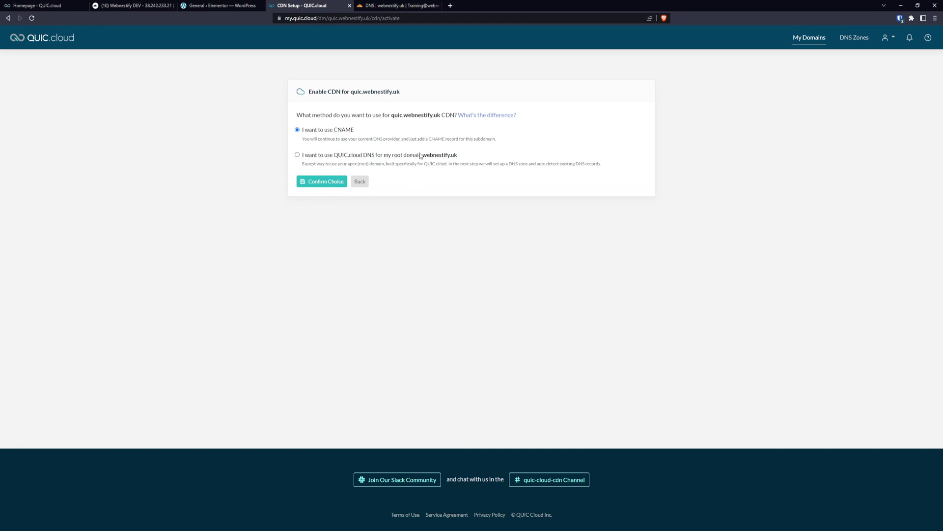
pyautogui.click(337, 157)
pyautogui.click(344, 132)
pyautogui.click(339, 184)
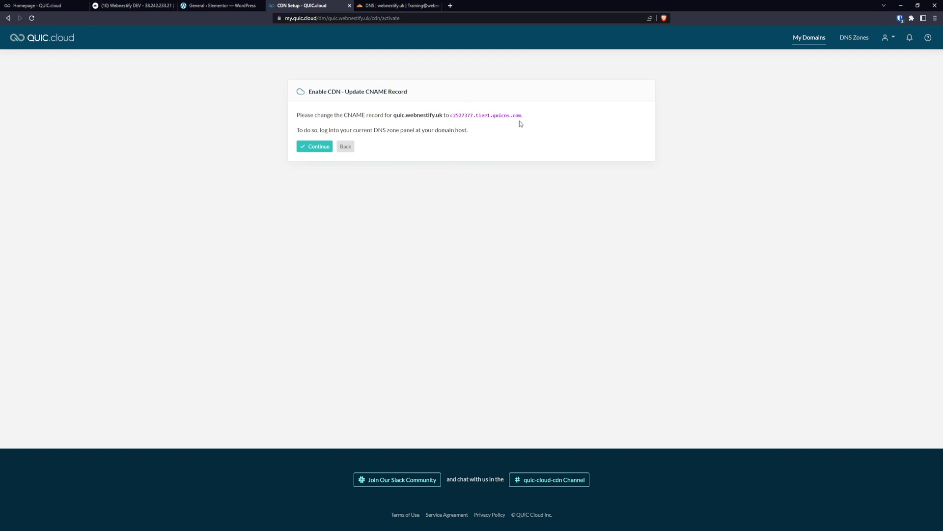
pyautogui.moveTo(522, 115); pyautogui.dragTo(450, 116)
pyautogui.hotkey('ctrl', 'c')
# Switch to Cloudflare's DNS management for webnestify.uk and delete the A record named quic.
pyautogui.click(406, 9)
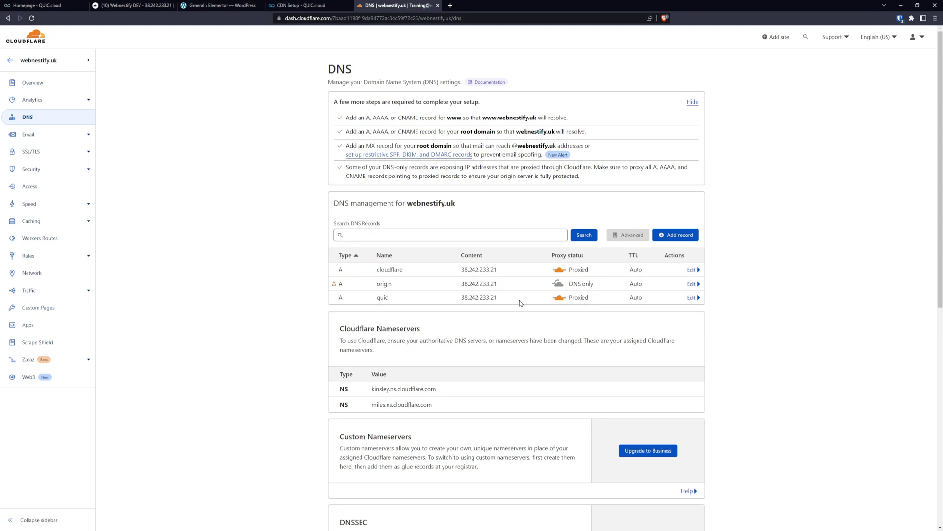
pyautogui.click(692, 298)
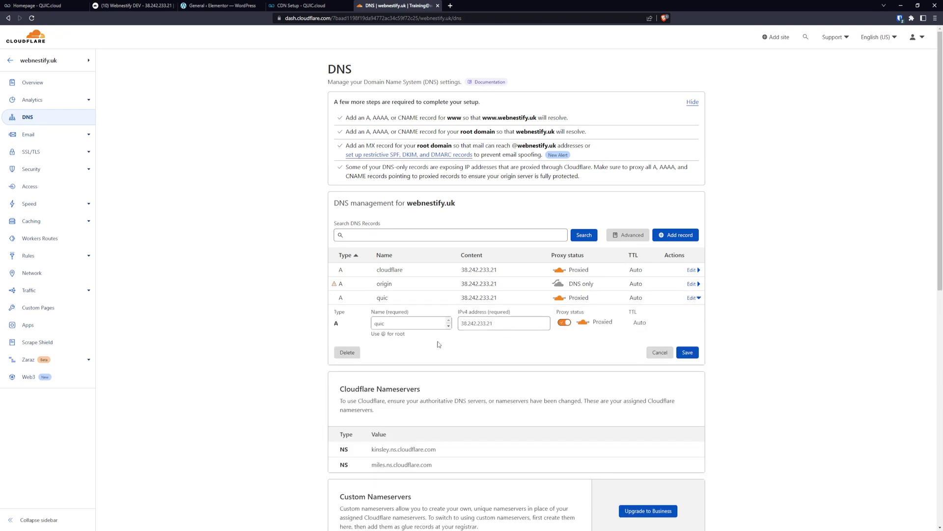
pyautogui.click(347, 352)
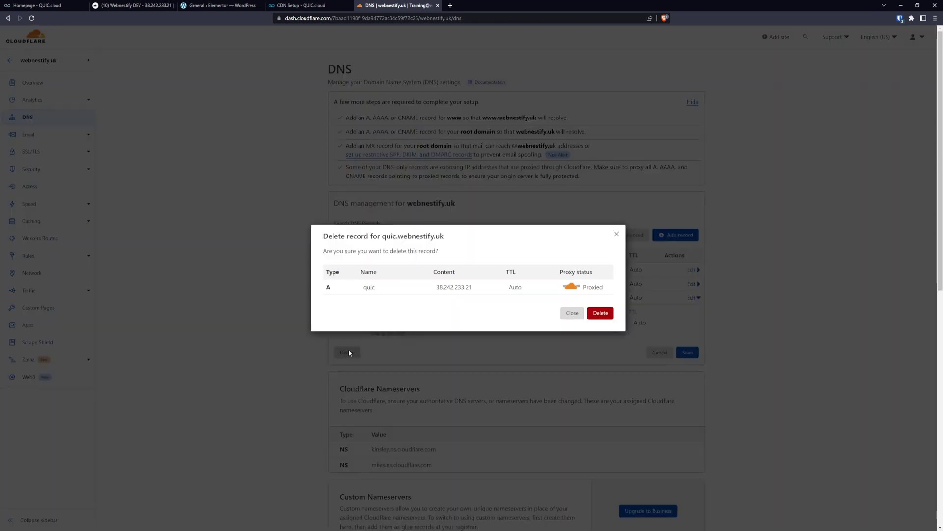
pyautogui.click(601, 313)
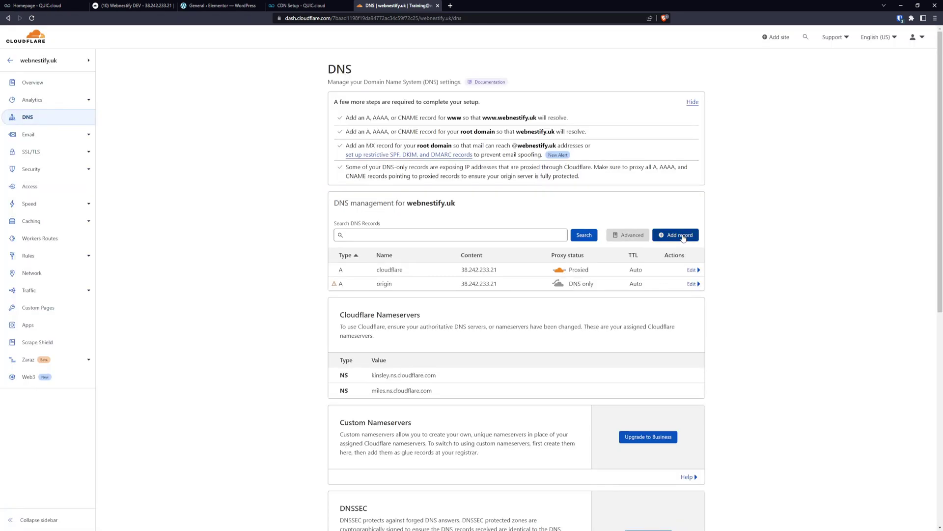
# Add a CNAME record named quic with target c2527377.tier1.quicns.com, set its proxy status to DNS only, and save it.
pyautogui.click(683, 238)
pyautogui.click(359, 282)
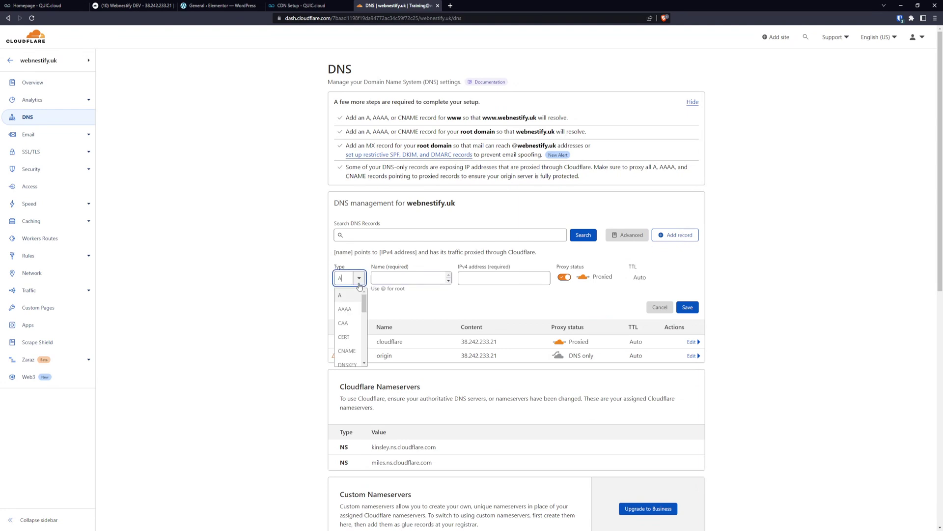
pyautogui.click(348, 351)
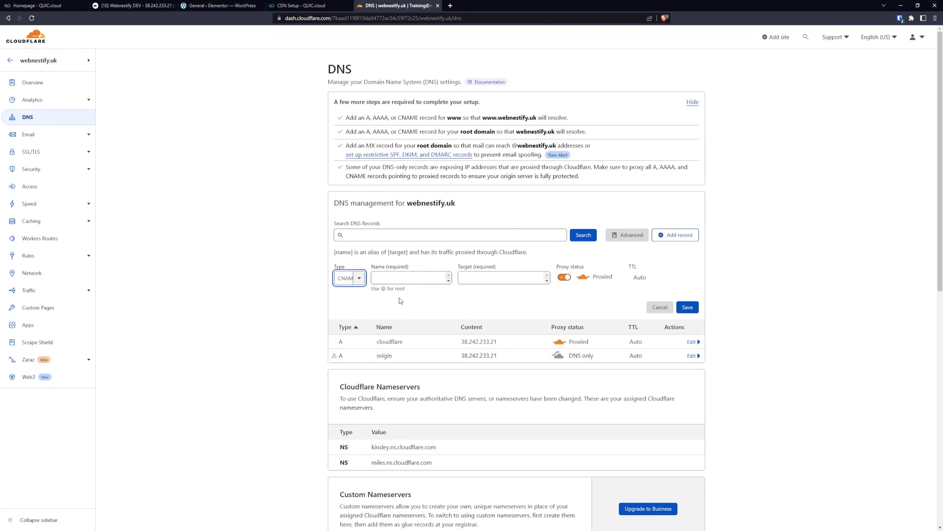
pyautogui.click(403, 276)
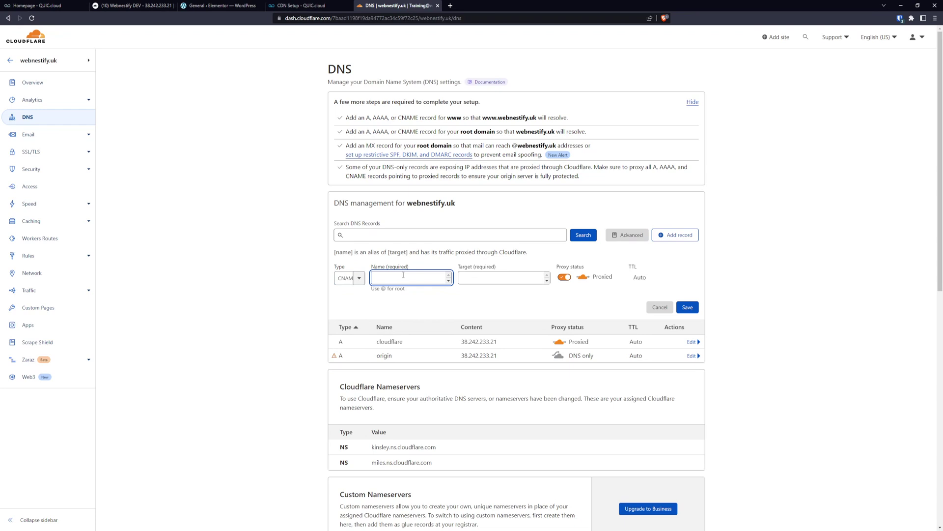
pyautogui.write('quic')
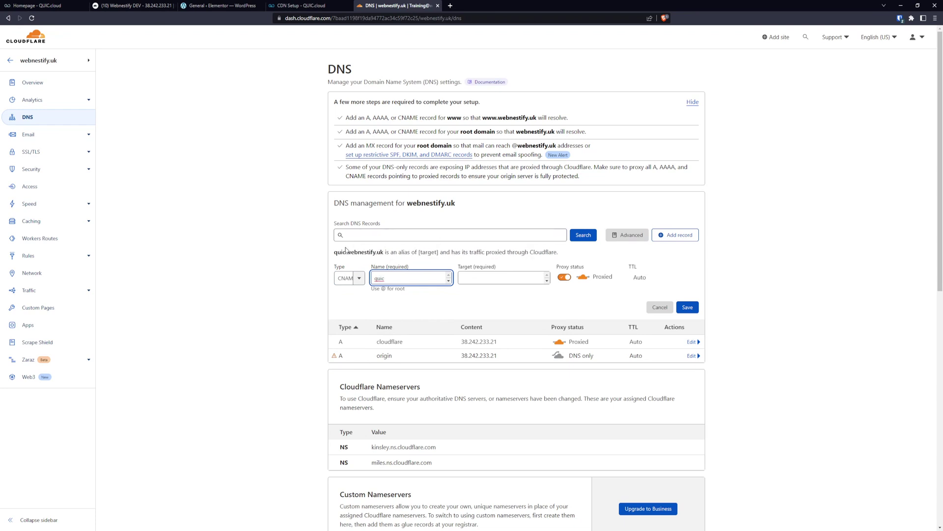
pyautogui.click(486, 277)
pyautogui.hotkey('ctrl', 'v')
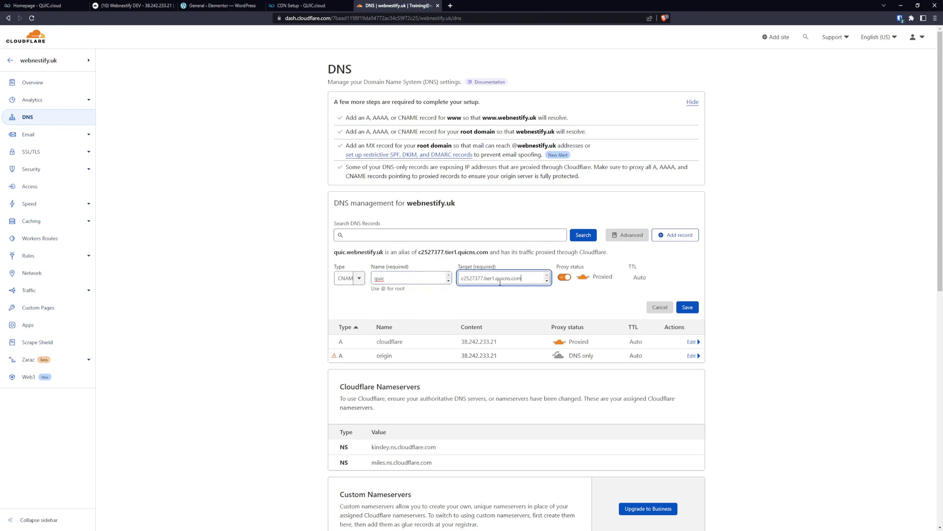
pyautogui.click(564, 277)
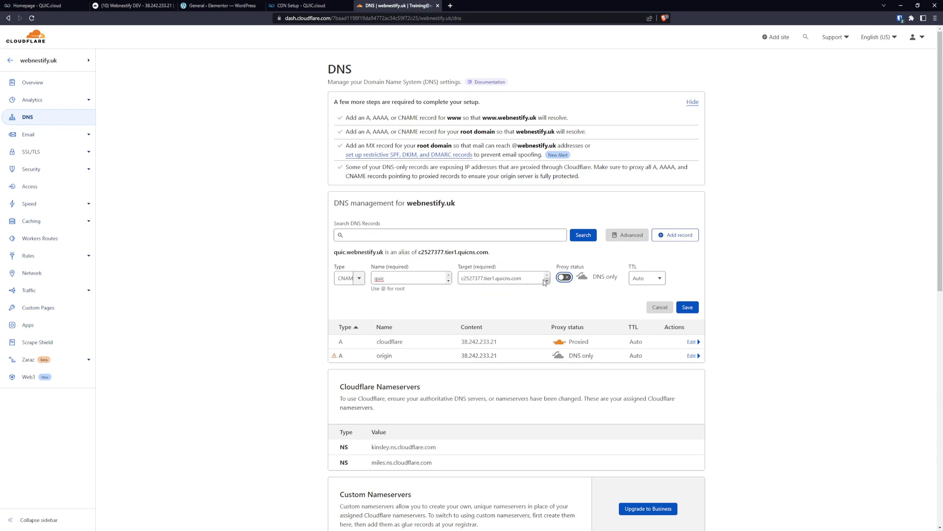
pyautogui.click(689, 308)
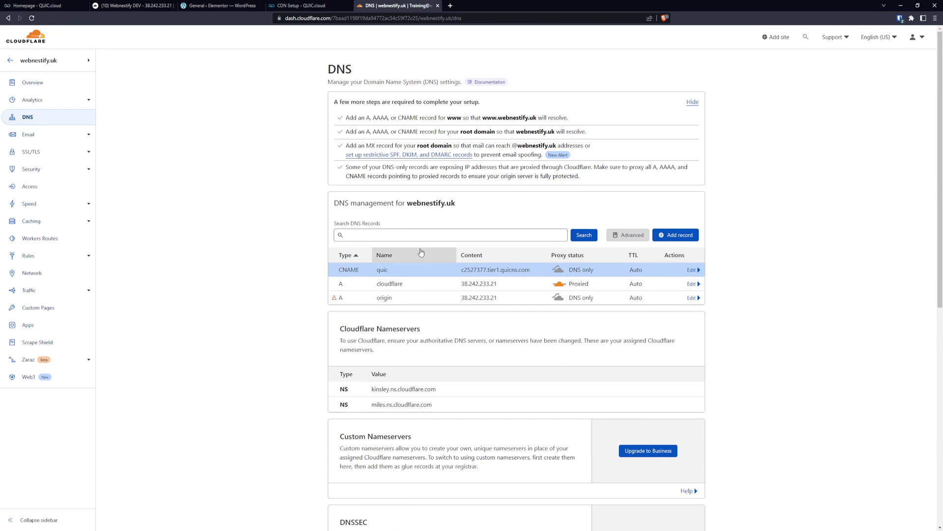
pyautogui.click(300, 6)
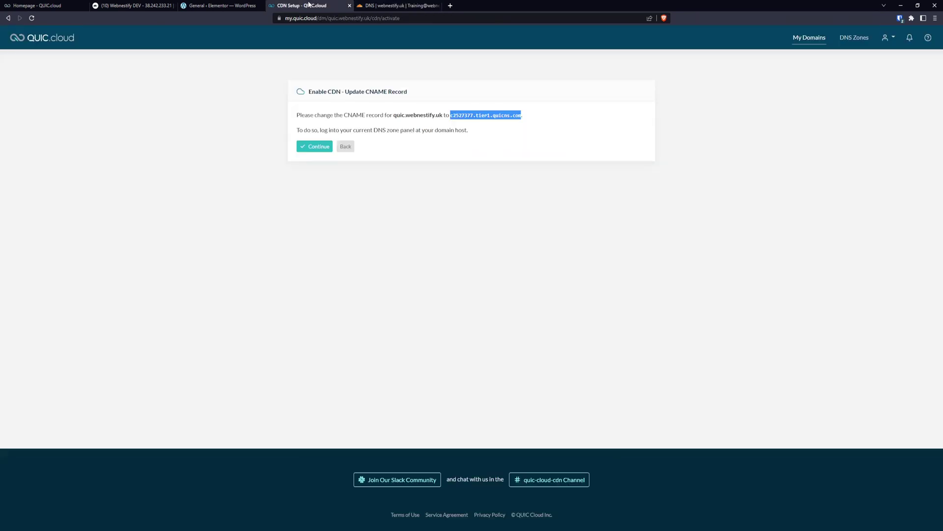
pyautogui.click(322, 149)
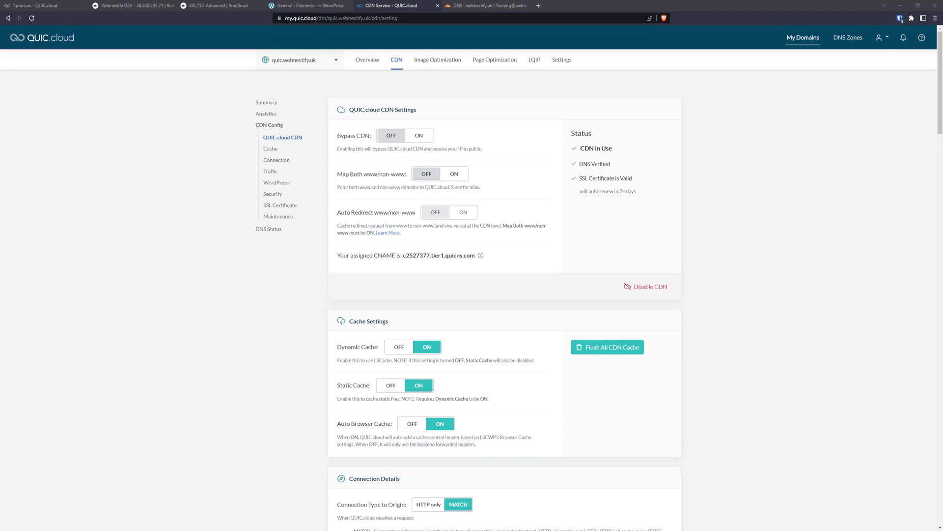
pyautogui.click(759, 147)
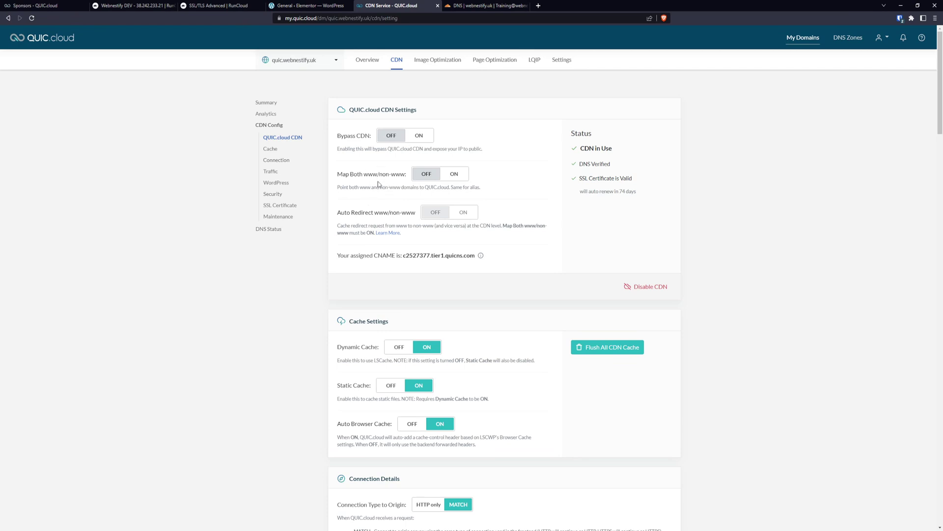
pyautogui.click(457, 175)
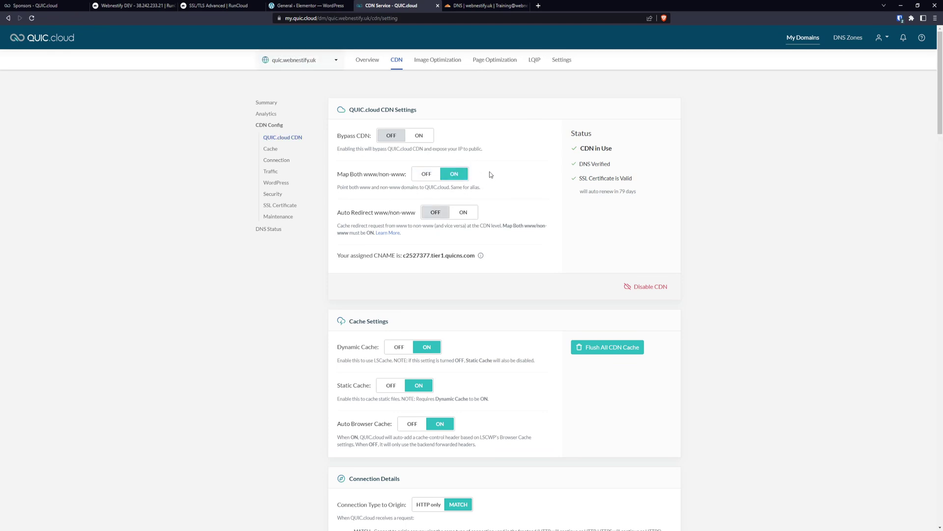
pyautogui.click(483, 6)
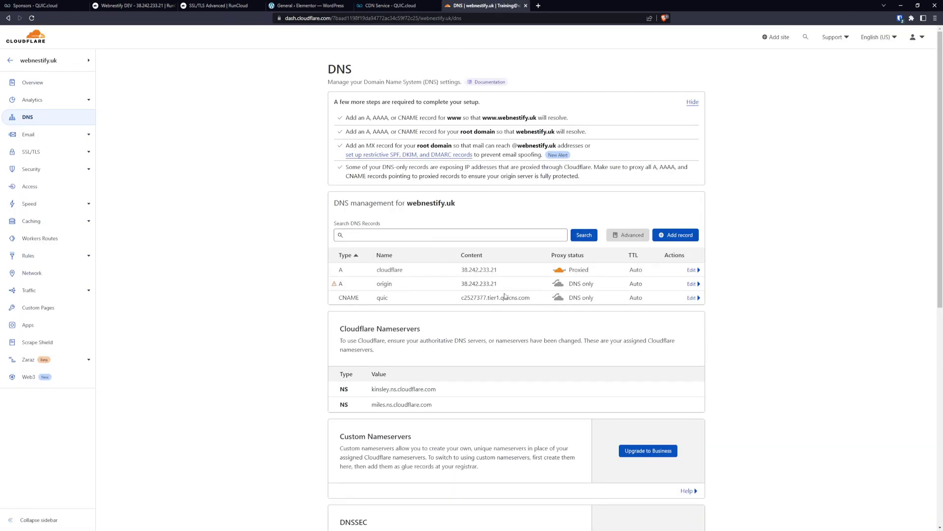
pyautogui.moveTo(530, 297); pyautogui.dragTo(461, 297)
pyautogui.hotkey('ctrl', 'c')
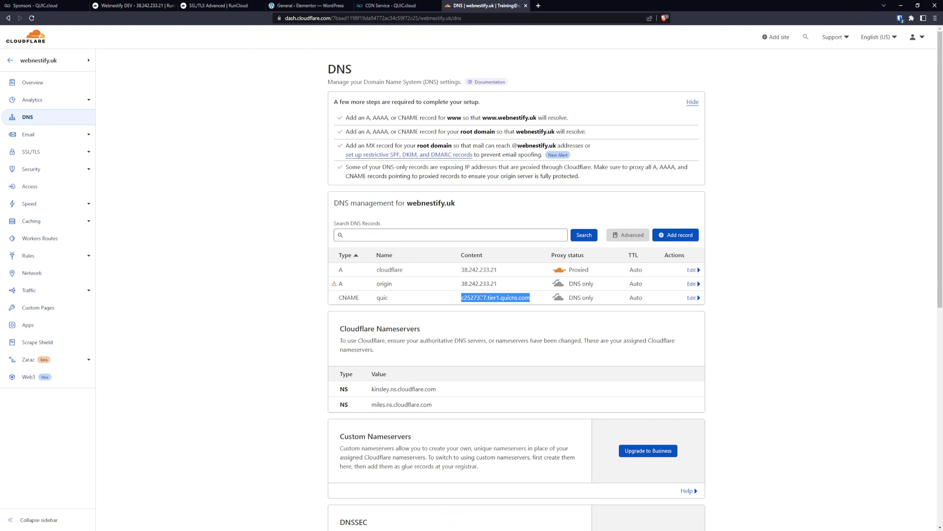
pyautogui.click(686, 238)
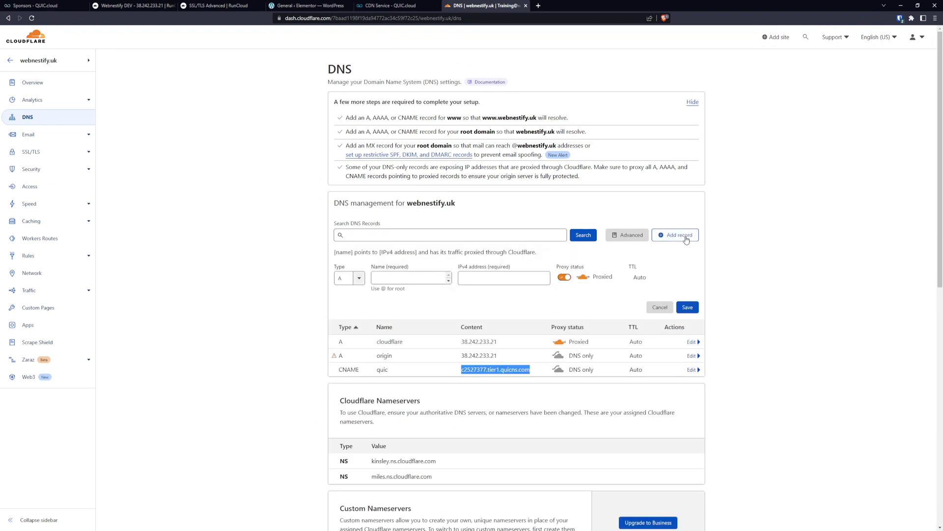
pyautogui.click(347, 278)
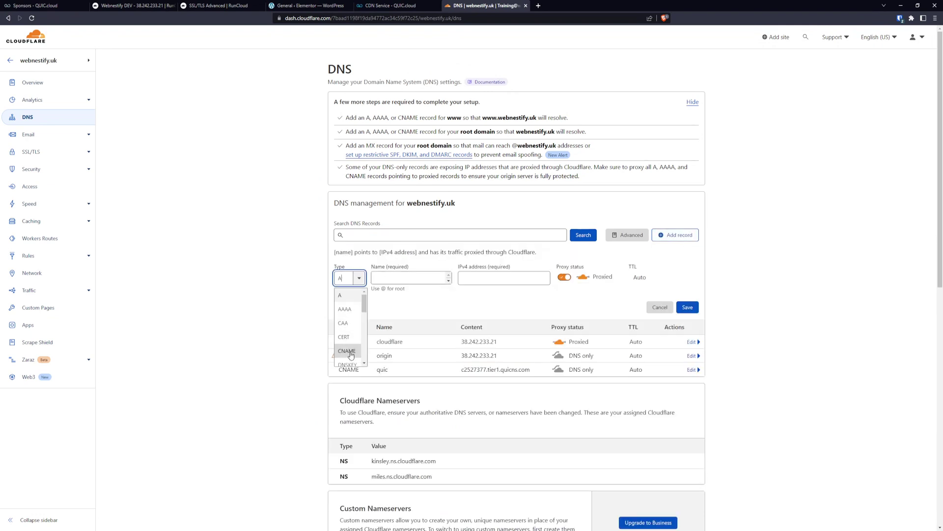
pyautogui.click(351, 351)
pyautogui.click(410, 278)
pyautogui.write('www')
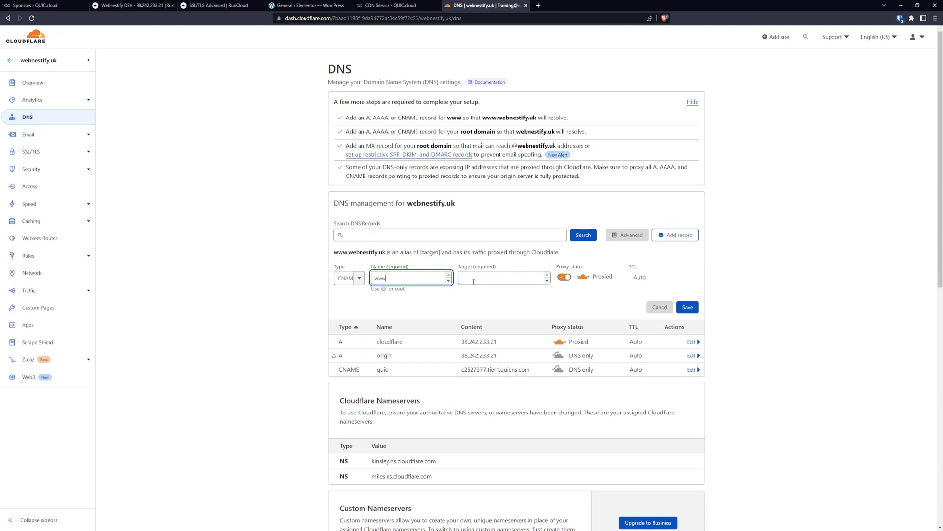
pyautogui.click(474, 281)
pyautogui.hotkey('ctrl', 'v')
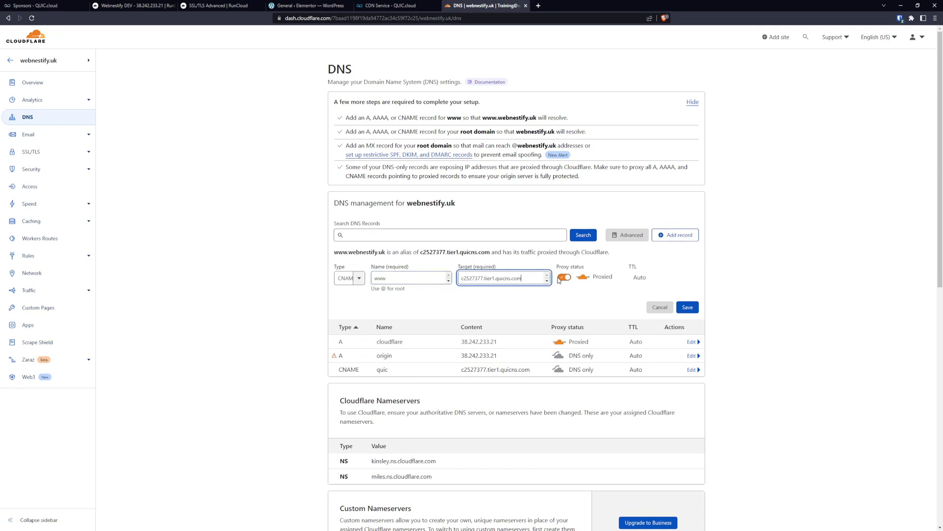
pyautogui.click(561, 278)
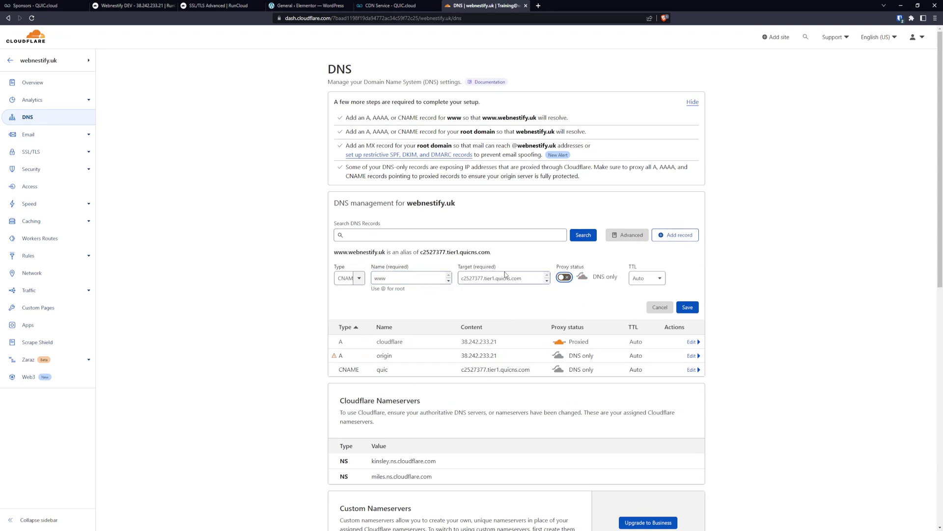
pyautogui.click(660, 307)
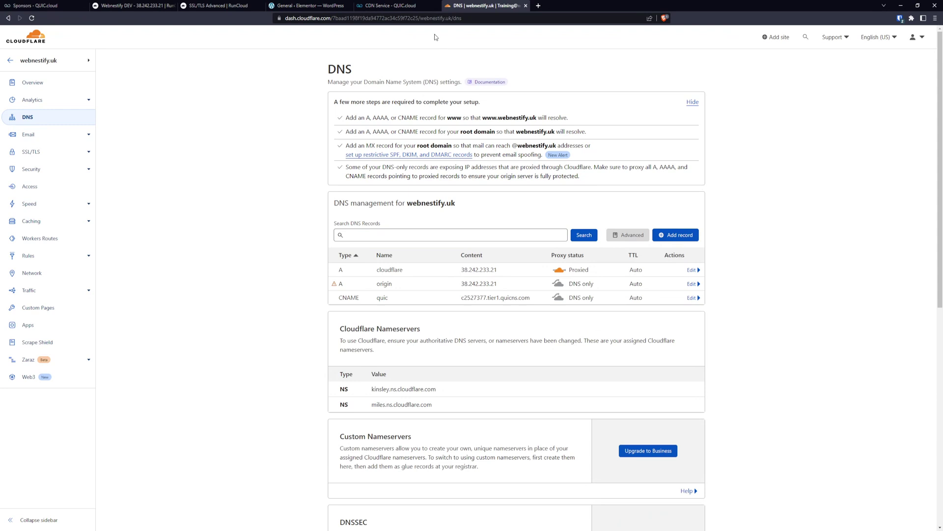
pyautogui.click(392, 5)
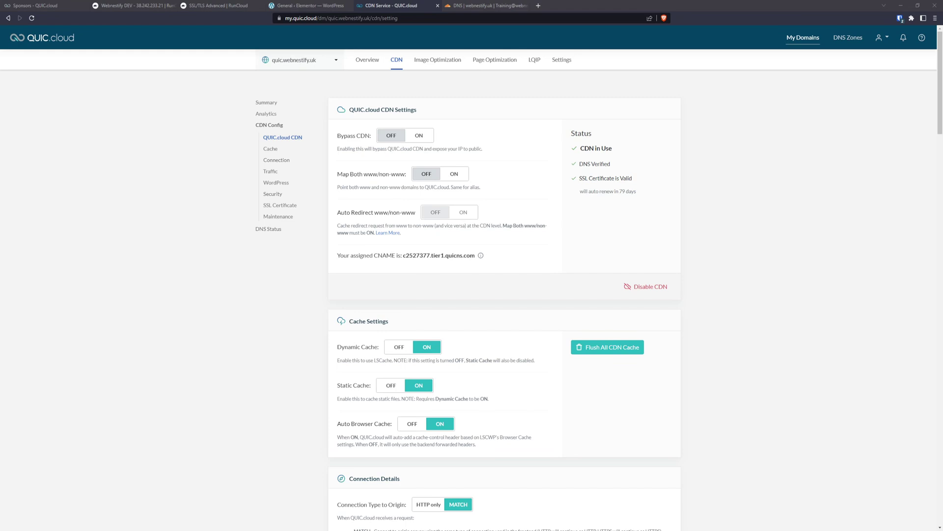
# Turn on Enable QUIC Backend in the CDN connection details.
pyautogui.scroll(-2, 504, 294)
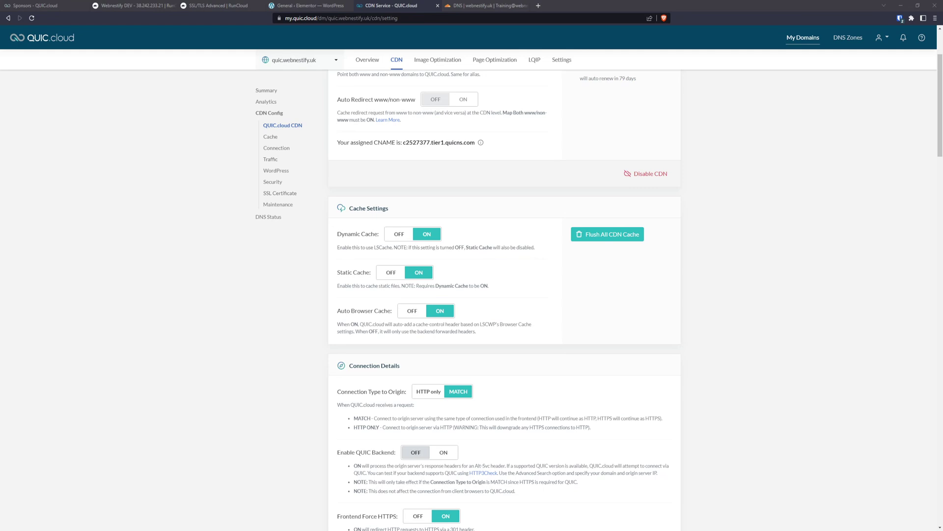
pyautogui.scroll(-2, 505, 300)
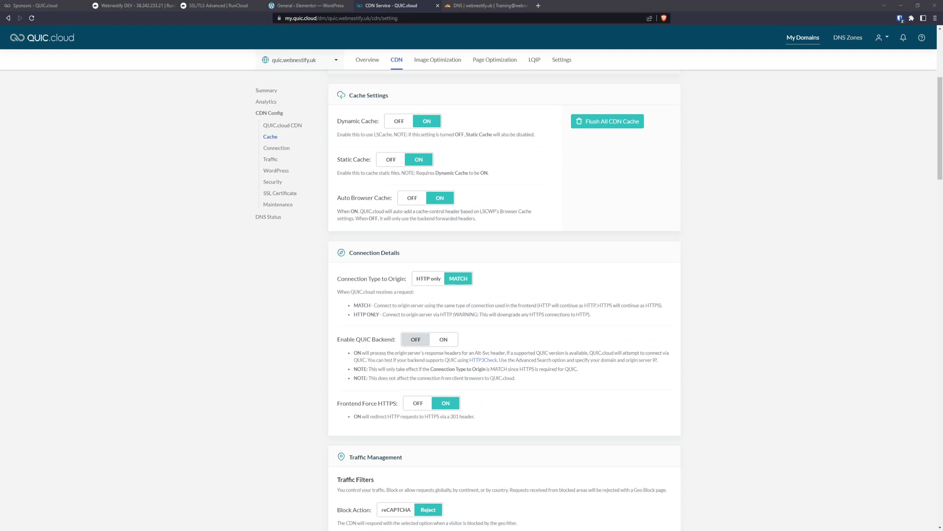
pyautogui.scroll(-1, 504, 299)
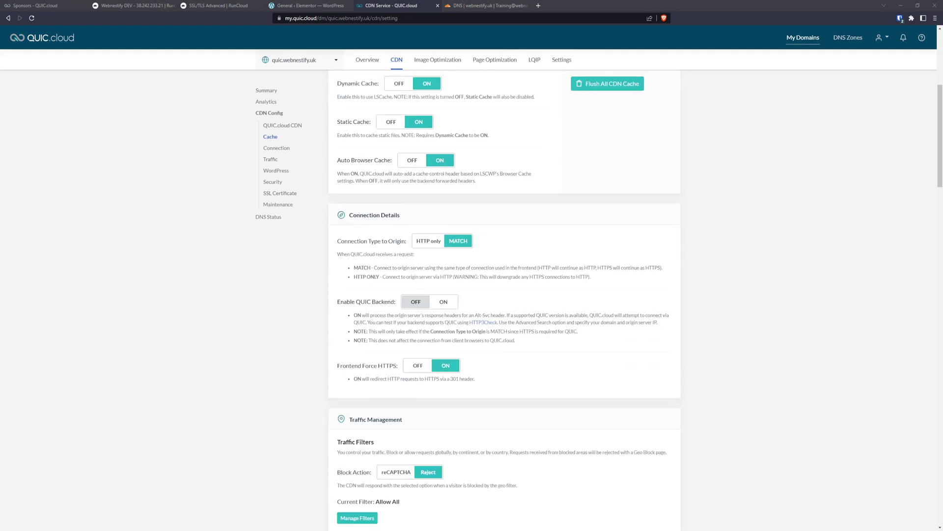
pyautogui.click(443, 302)
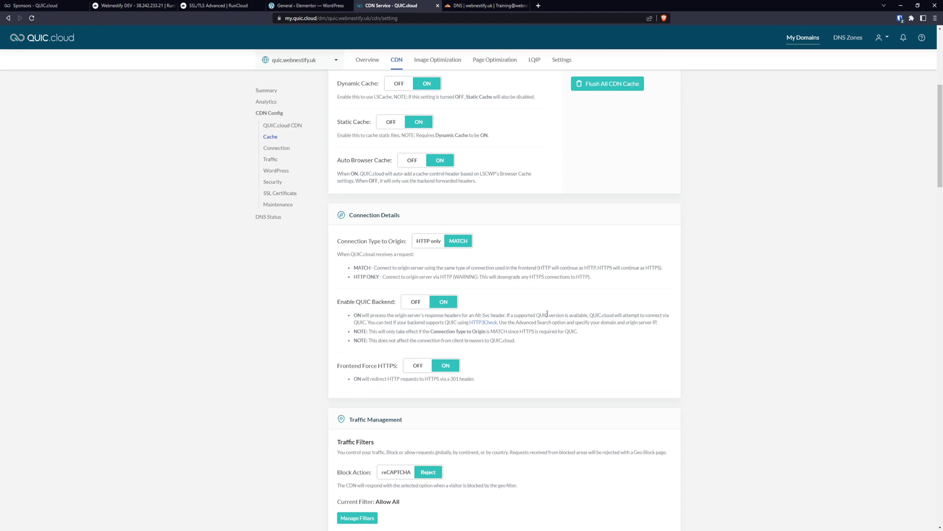
# Open the linked HTTP3Check site, check quic.webnestify.uk for QUIC and HTTP/3 support, and close the checker.
pyautogui.click(488, 324)
pyautogui.click(475, 7)
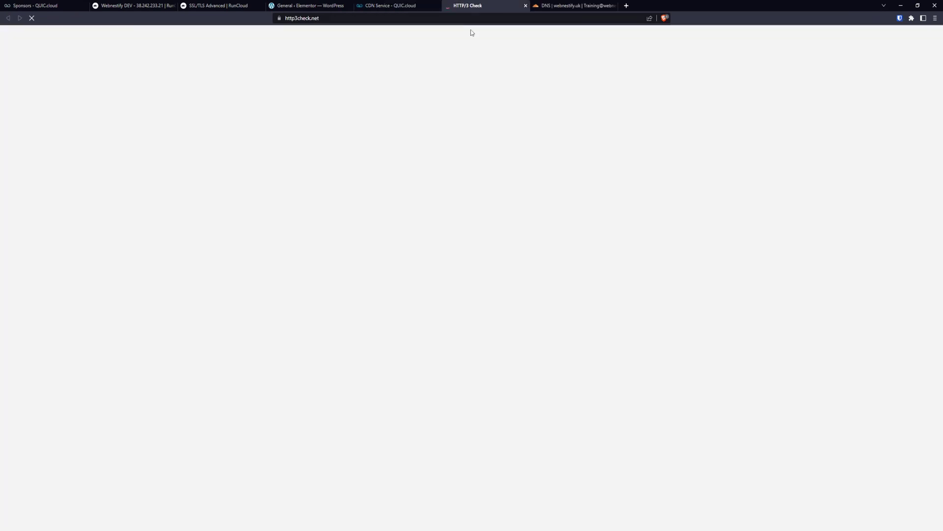
pyautogui.write('q')
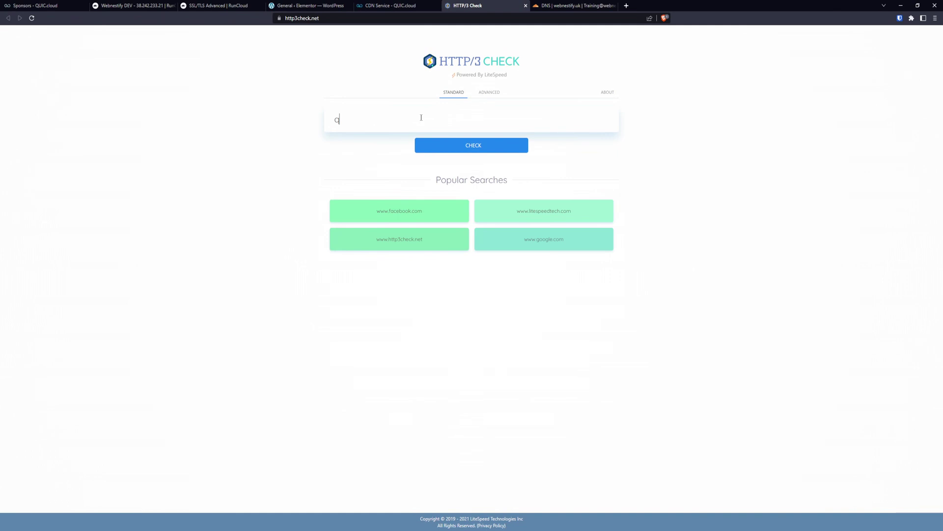
pyautogui.write('uic.webnestify.uk')
pyautogui.click(511, 148)
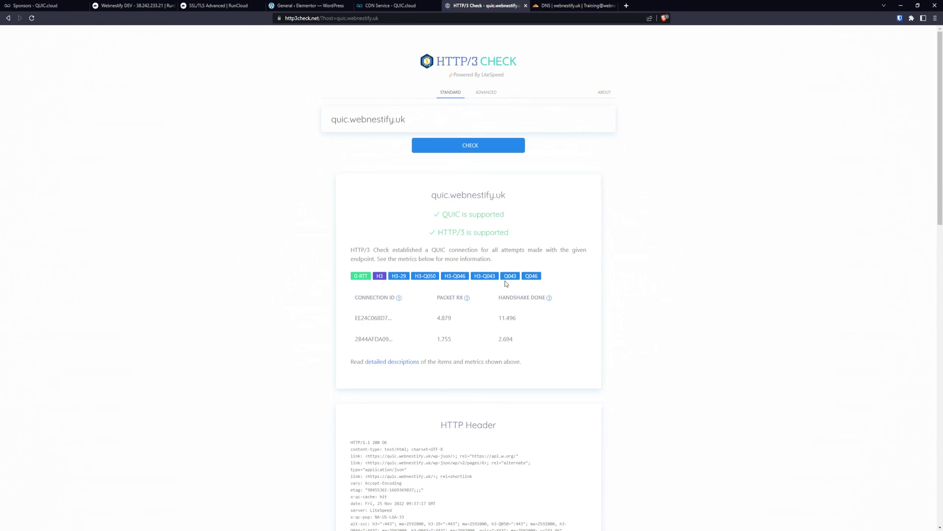
pyautogui.click(525, 5)
# Set the traffic Block Action to reCAPTCHA and set the filters to block all global traffic except Europe, North America and South America.
pyautogui.scroll(-3, 770, 275)
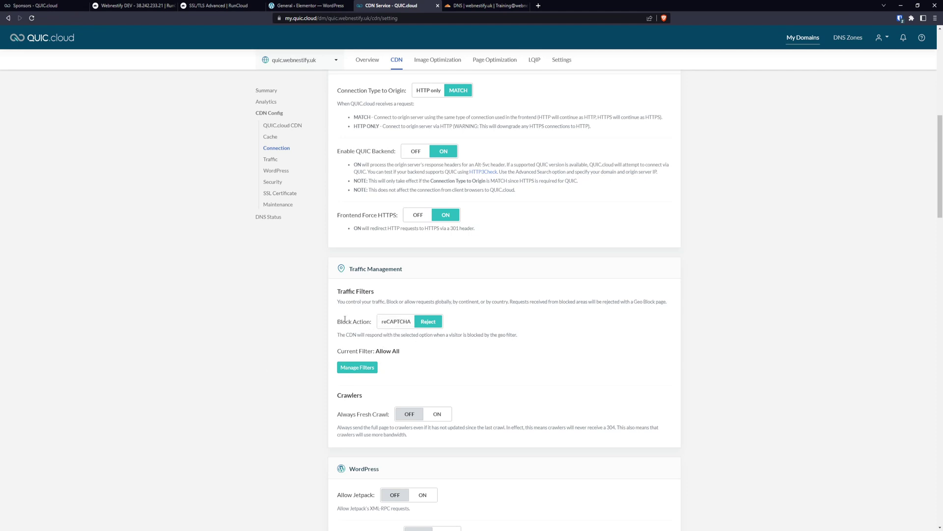
pyautogui.click(398, 324)
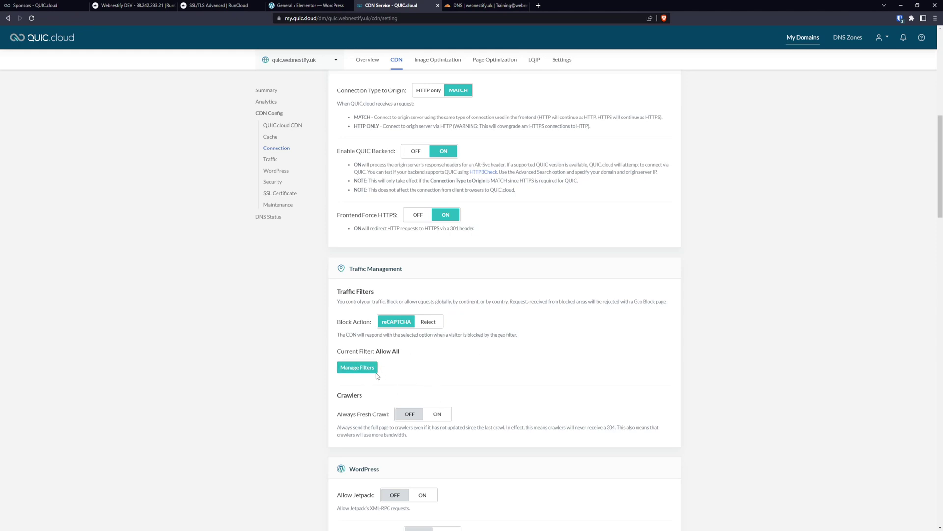
pyautogui.click(363, 368)
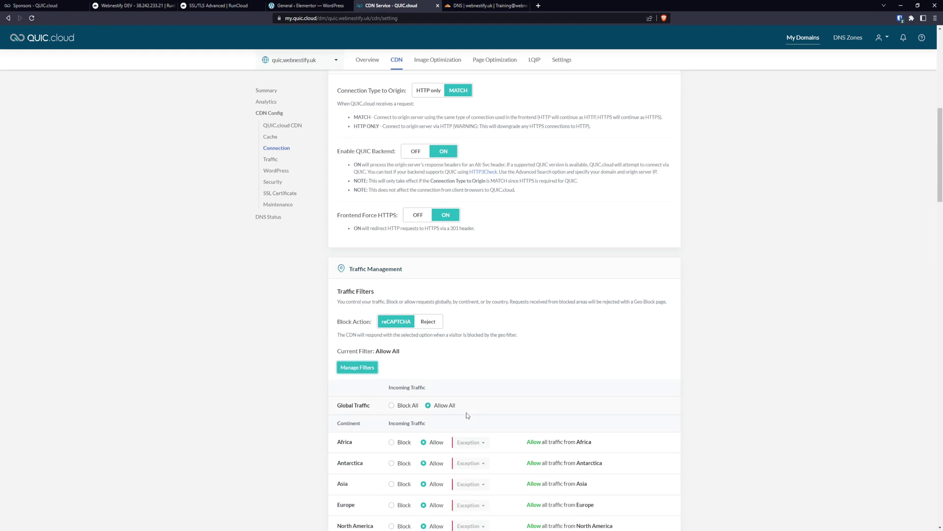
pyautogui.scroll(-3, 466, 412)
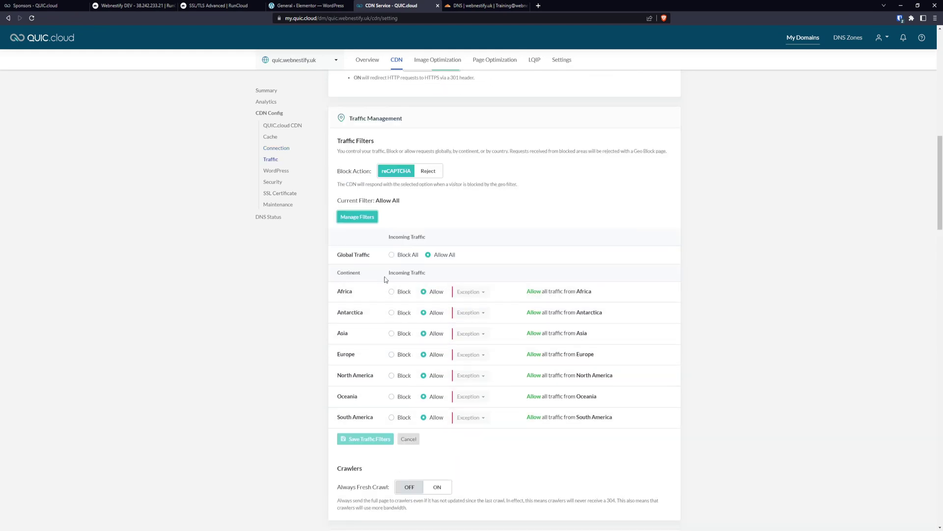
pyautogui.click(404, 255)
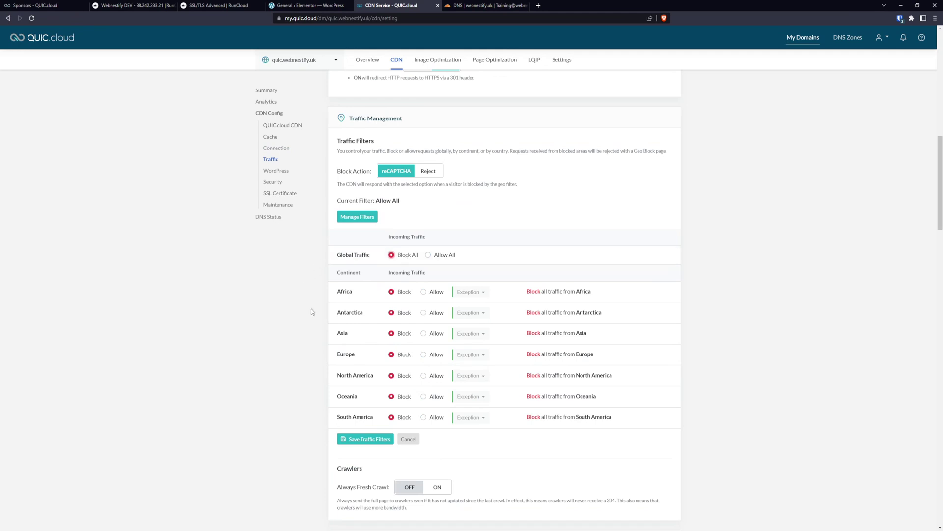
pyautogui.click(424, 355)
pyautogui.click(424, 376)
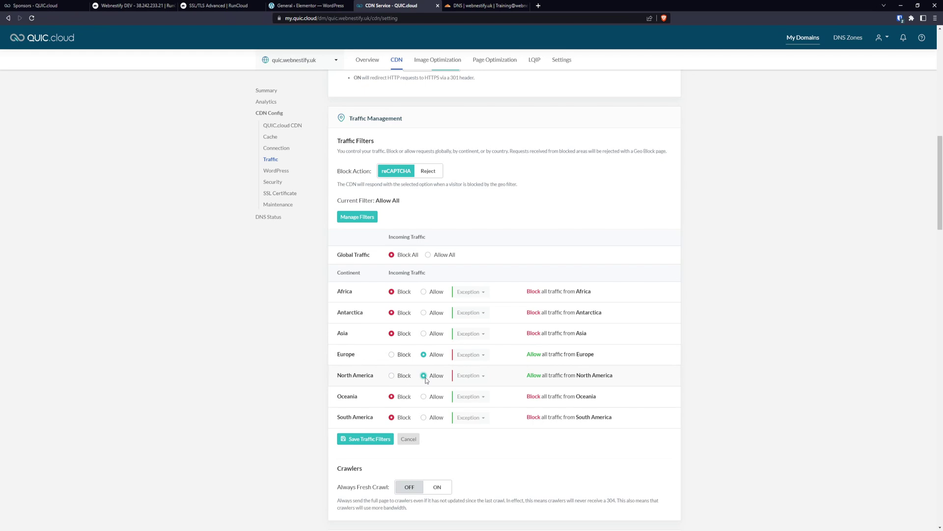
pyautogui.click(423, 418)
# Look through the countries available as allowlist exceptions for Asia and close the list without choosing any.
pyautogui.click(484, 334)
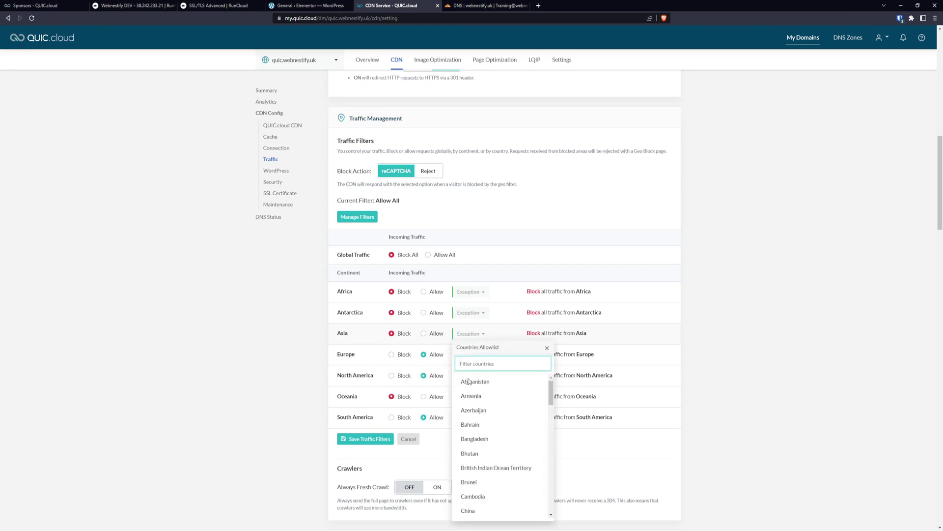
pyautogui.scroll(-3, 496, 438)
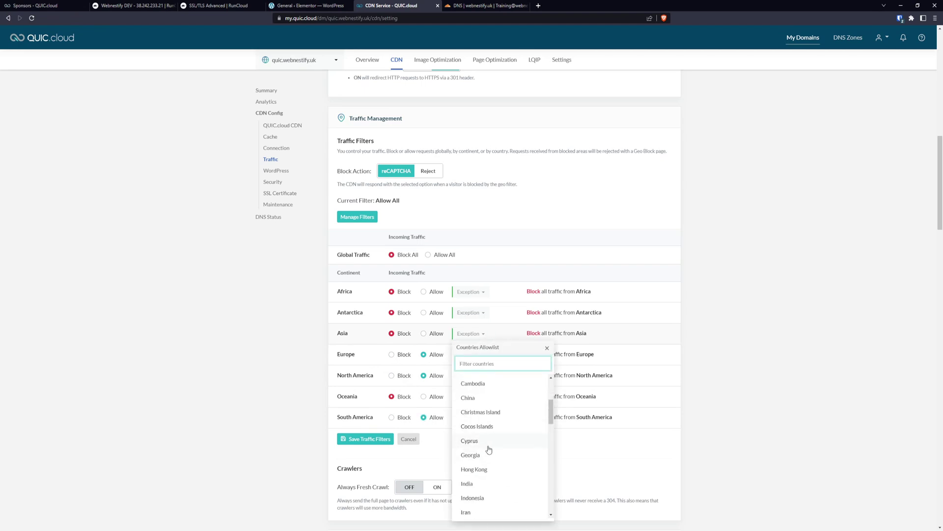
pyautogui.click(692, 404)
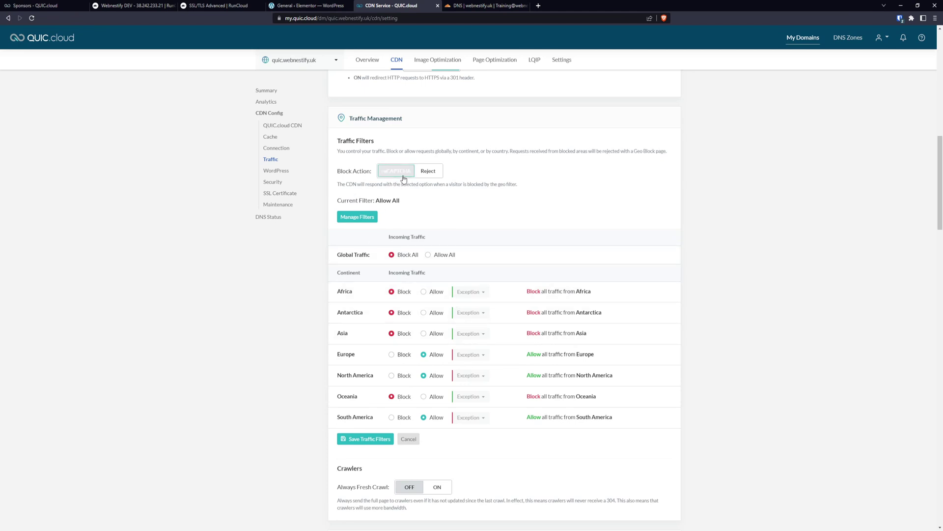
# Turn Allow Jetpack on in the WordPress settings and set it back to off.
pyautogui.scroll(-3, 337, 331)
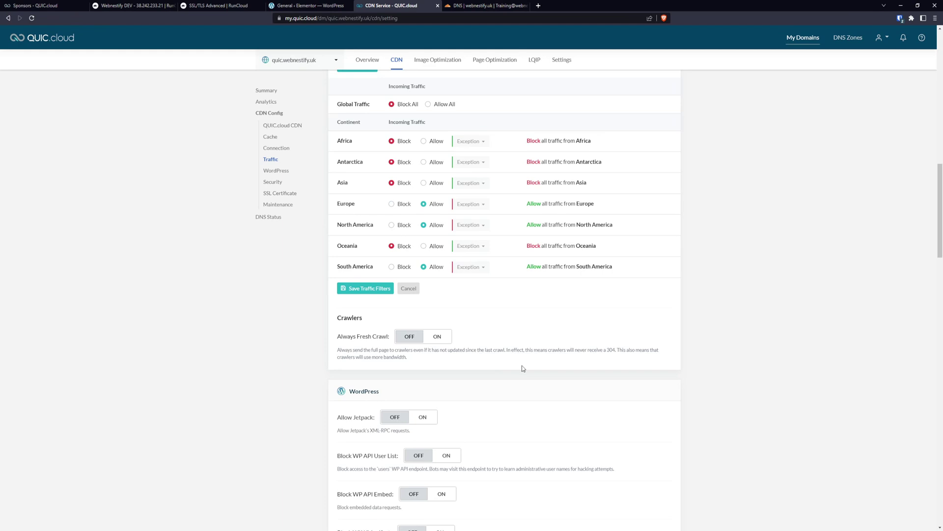
pyautogui.scroll(-2, 627, 332)
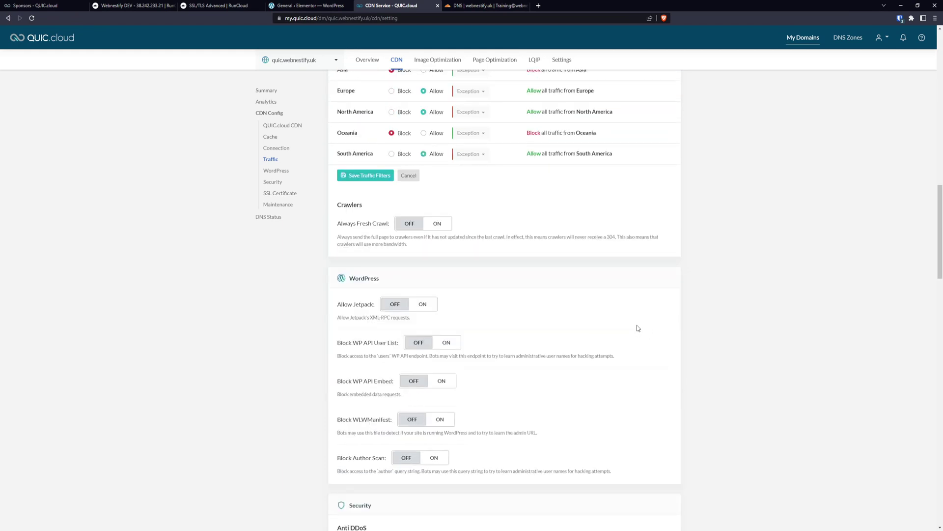
pyautogui.scroll(-1, 638, 328)
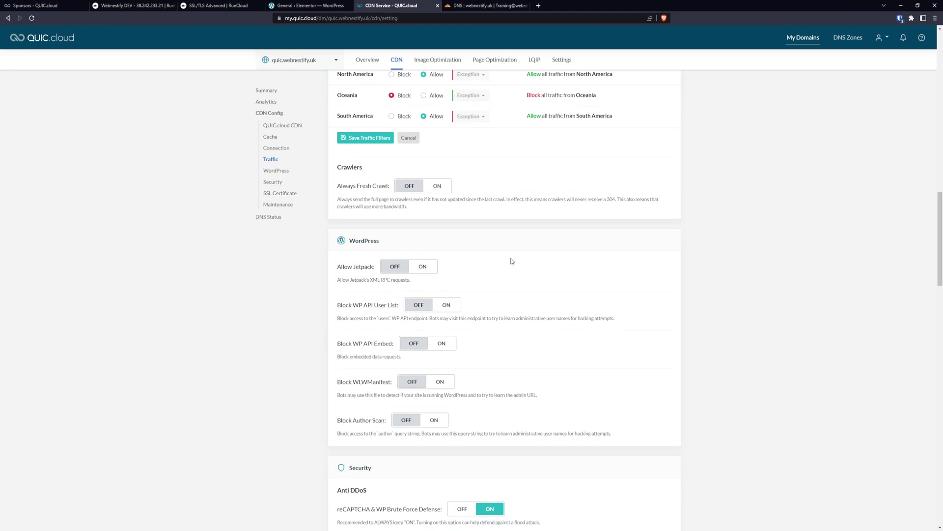
pyautogui.click(422, 266)
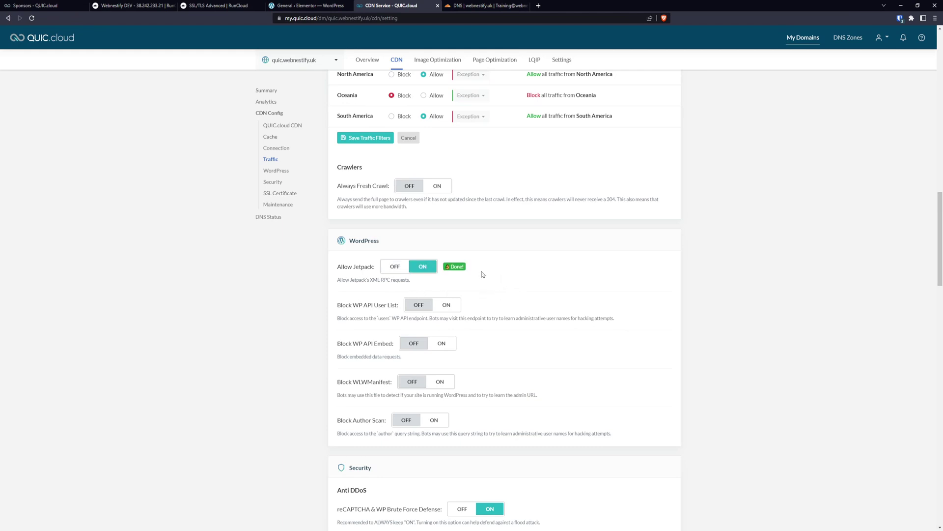
pyautogui.click(413, 274)
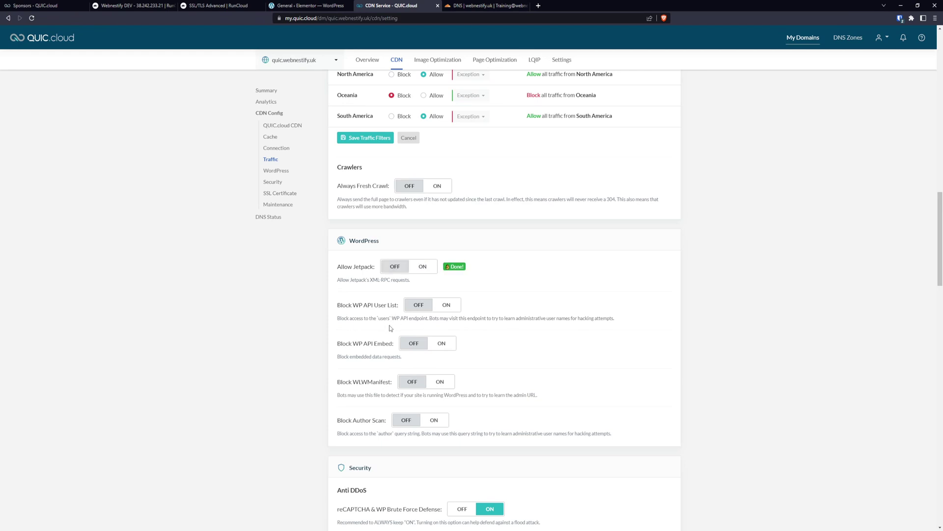
# Turn on Block WP API User List, Block WP API Embed, Block WLWManifest and Block Author Scan in the WordPress settings.
pyautogui.click(447, 308)
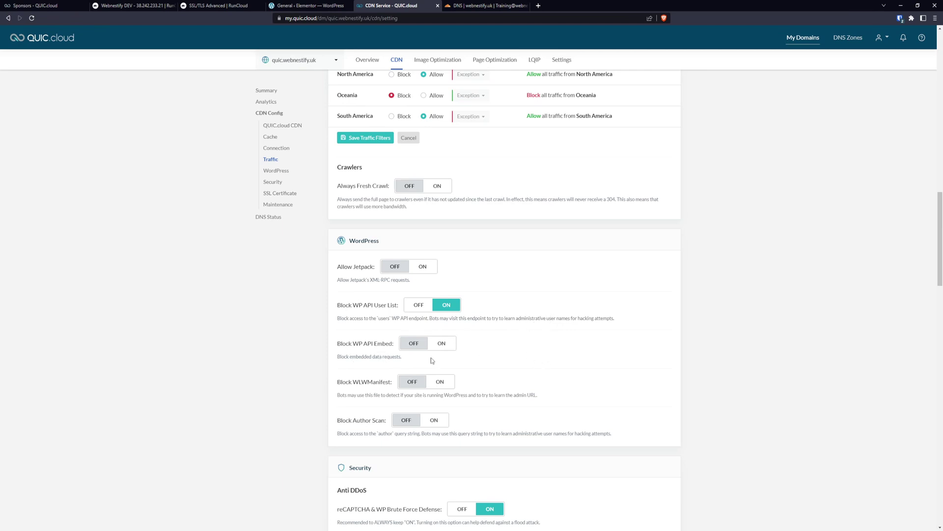
pyautogui.click(440, 343)
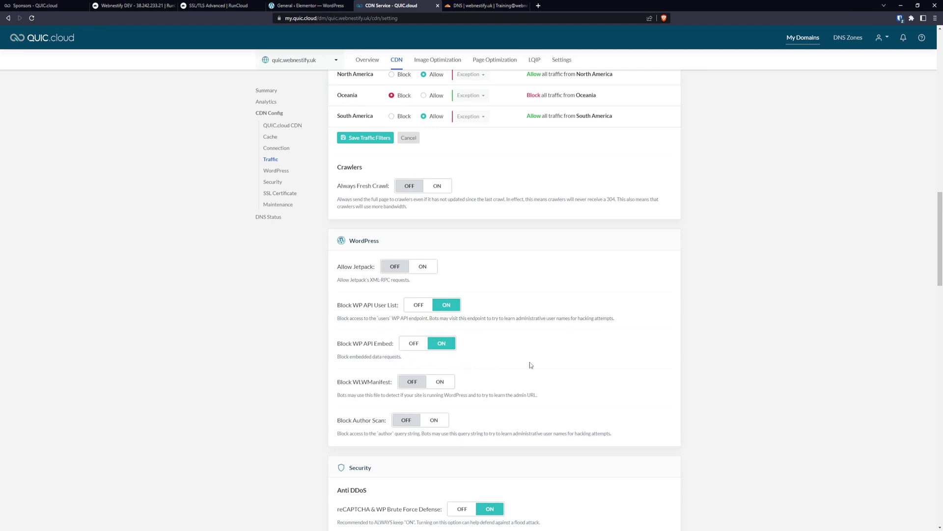
pyautogui.scroll(-1, 562, 372)
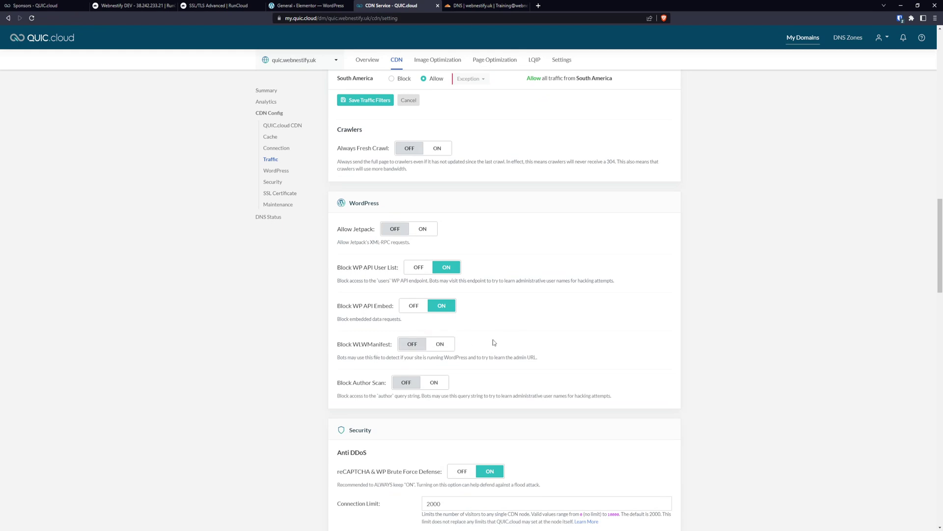
pyautogui.click(440, 343)
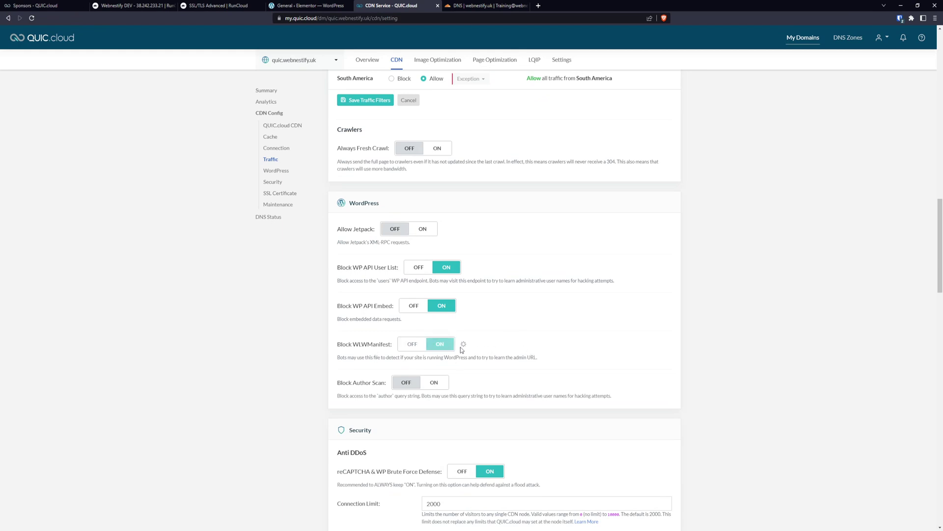
pyautogui.scroll(-1, 483, 352)
pyautogui.click(434, 344)
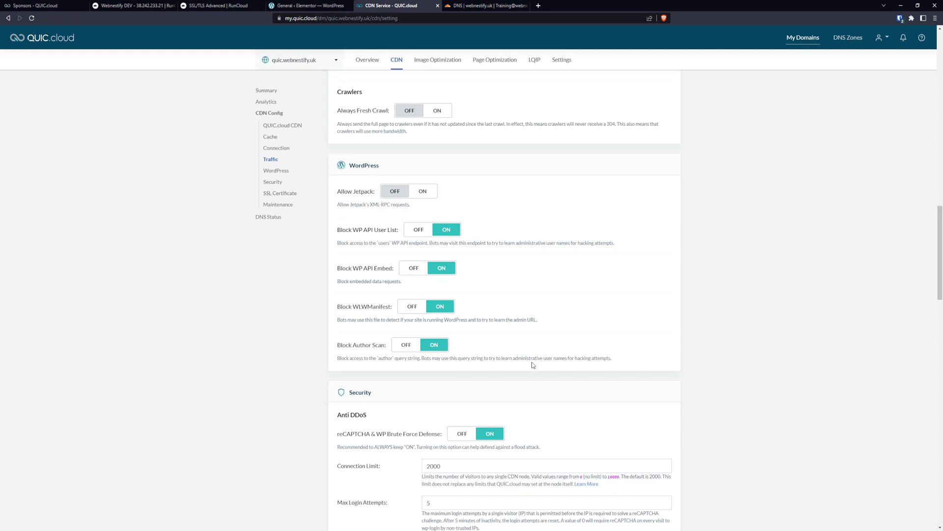
# Set Max Login Attempts to 2 in the Anti DDoS security settings.
pyautogui.scroll(-2, 657, 361)
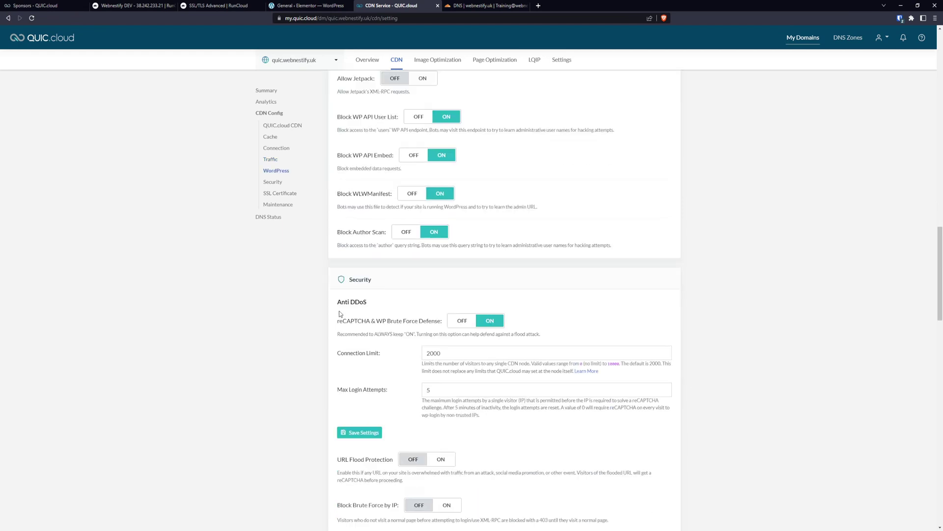
pyautogui.scroll(-1, 339, 311)
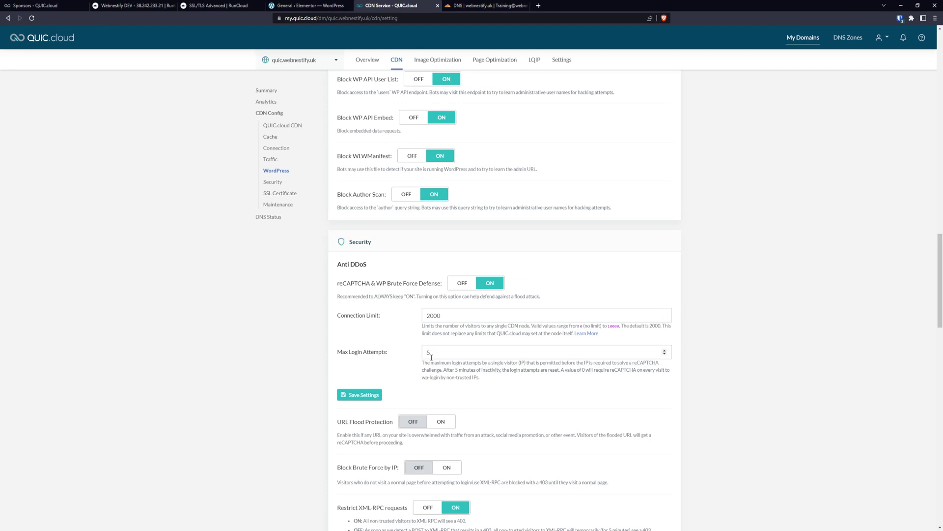
pyautogui.doubleClick(449, 347)
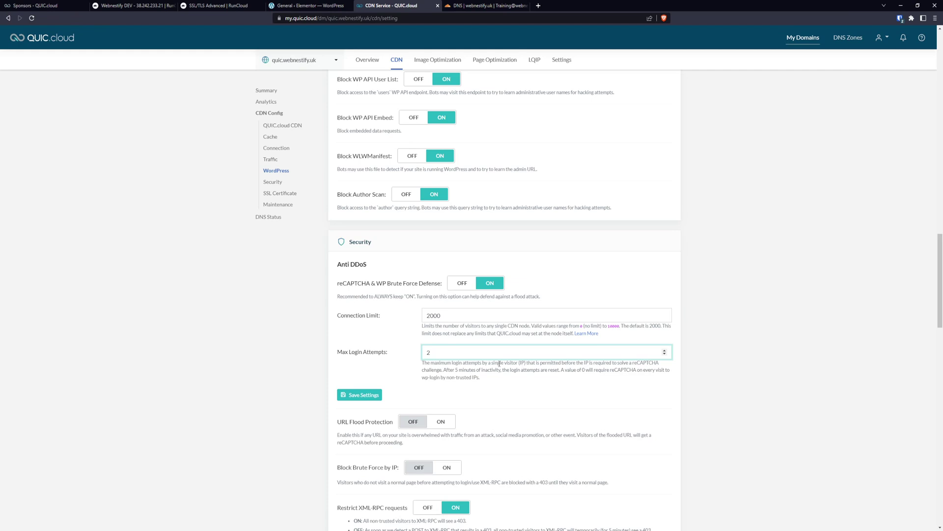
# Turn on Block Browser XML-RPC in the Anti DDoS security settings.
pyautogui.scroll(-2, 333, 368)
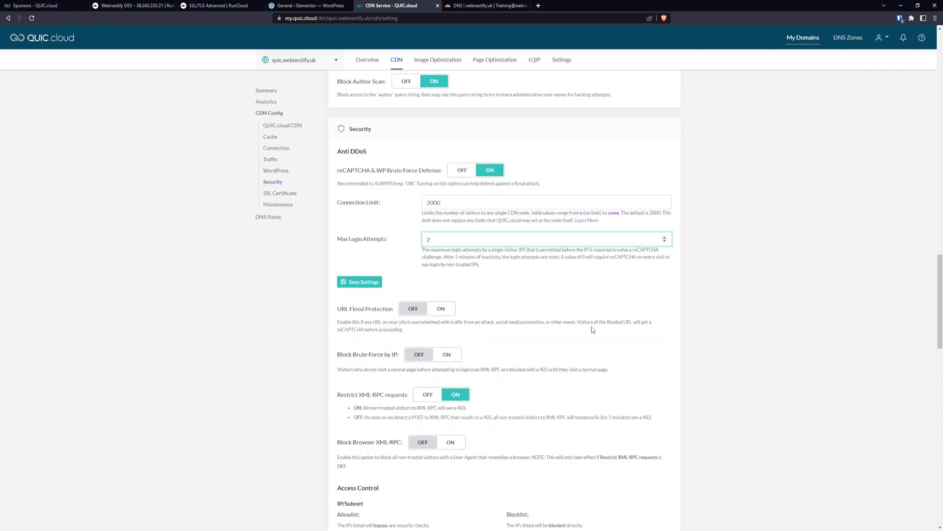
pyautogui.scroll(-1, 613, 341)
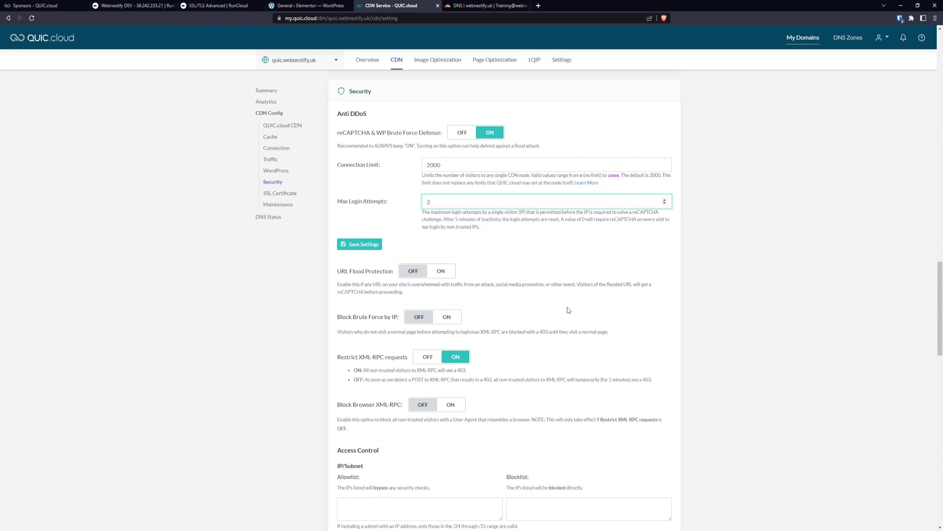
pyautogui.scroll(-2, 615, 333)
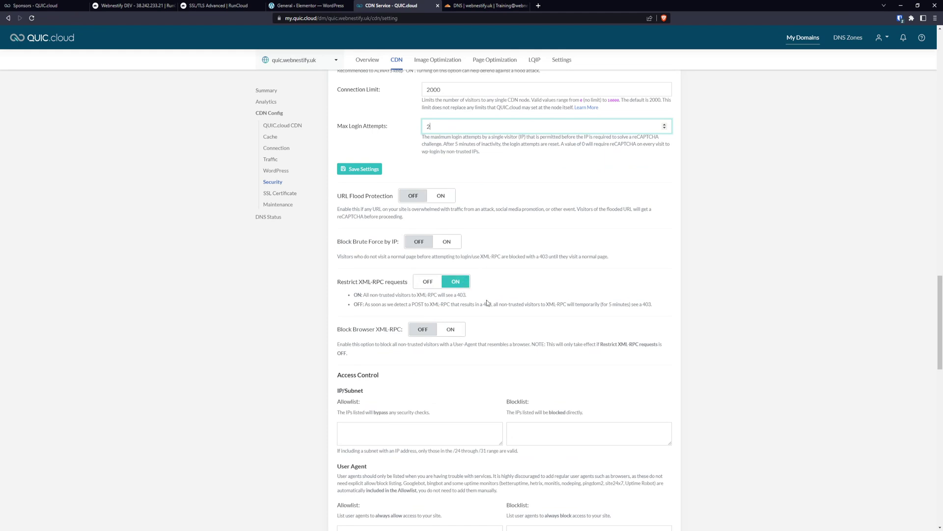
pyautogui.scroll(-1, 554, 307)
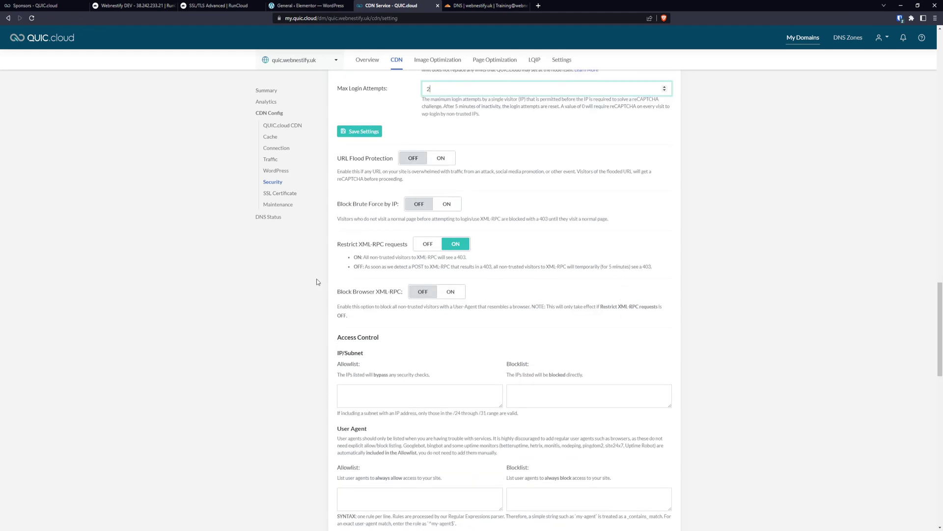
pyautogui.click(461, 296)
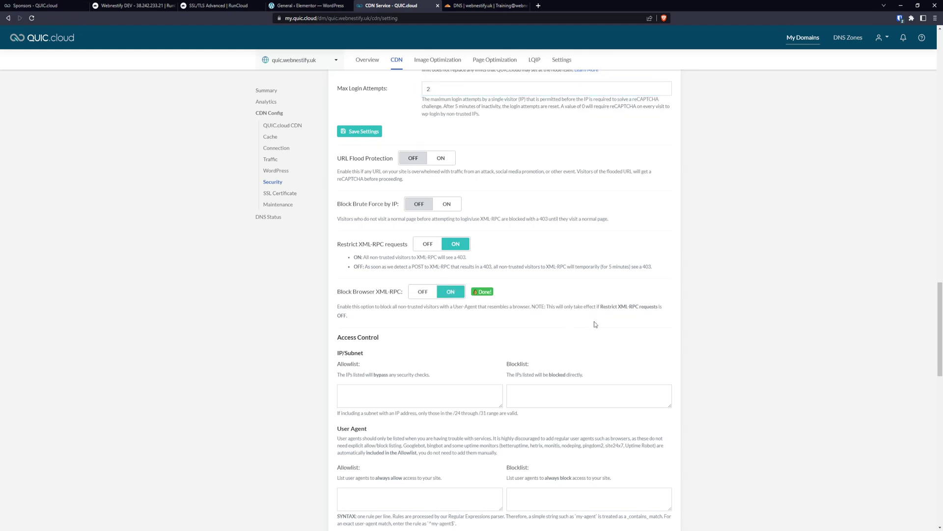
# Look through the access control, reCAPTCHA, SSL certificate, maintenance and DNS status sections, and return to the CDN configuration.
pyautogui.scroll(-2, 592, 320)
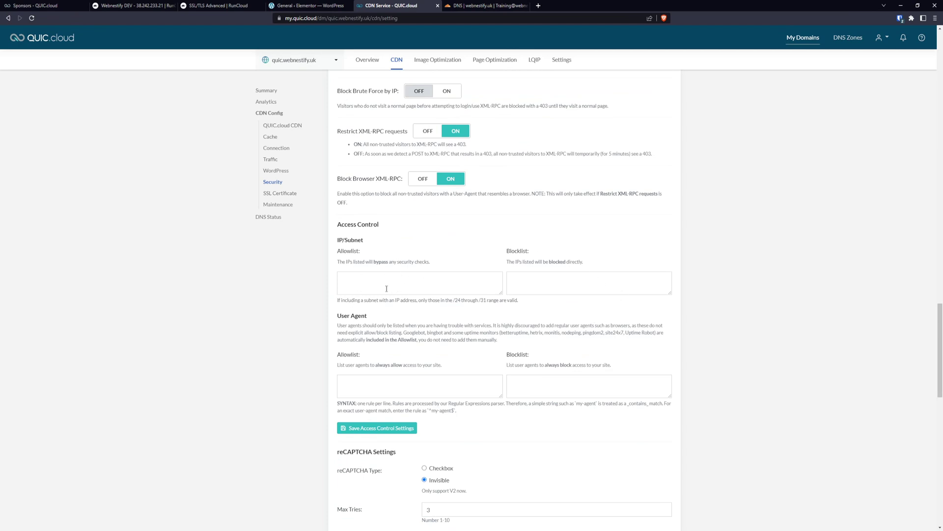
pyautogui.scroll(-3, 568, 317)
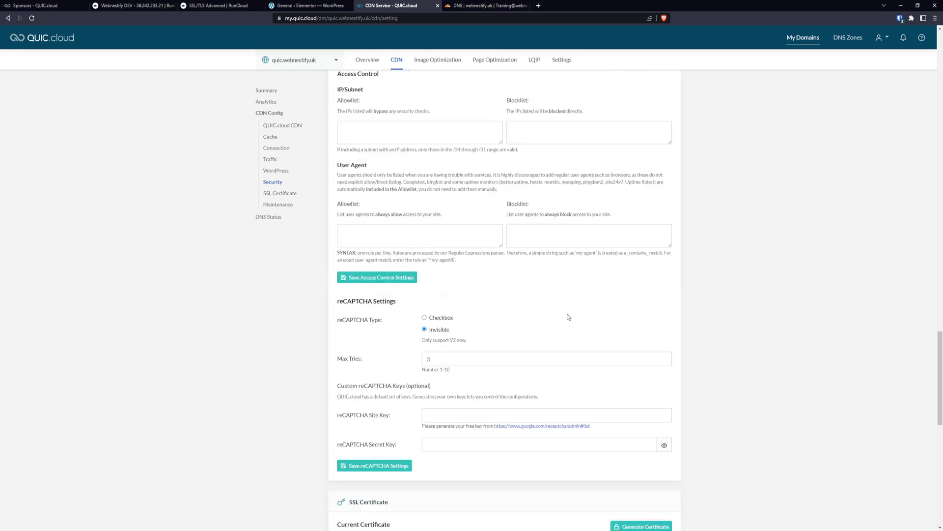
pyautogui.scroll(-1, 363, 296)
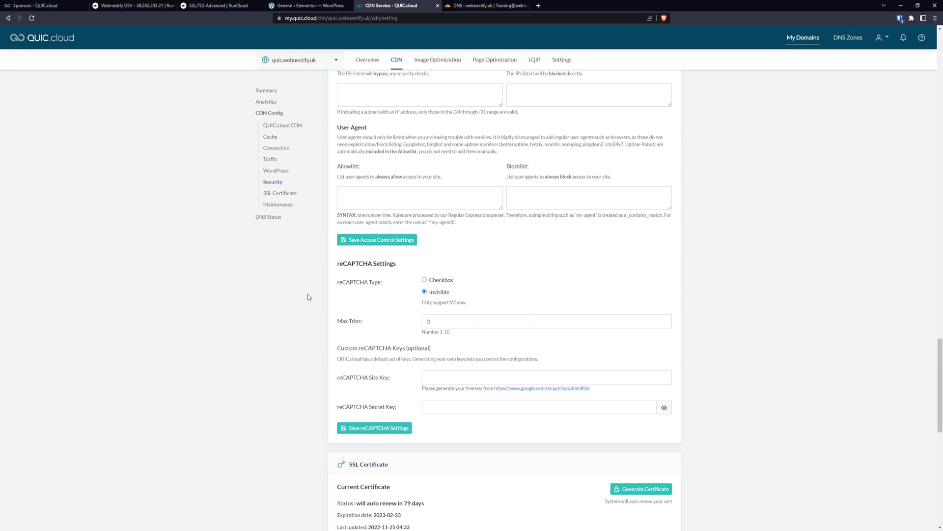
pyautogui.scroll(-3, 452, 331)
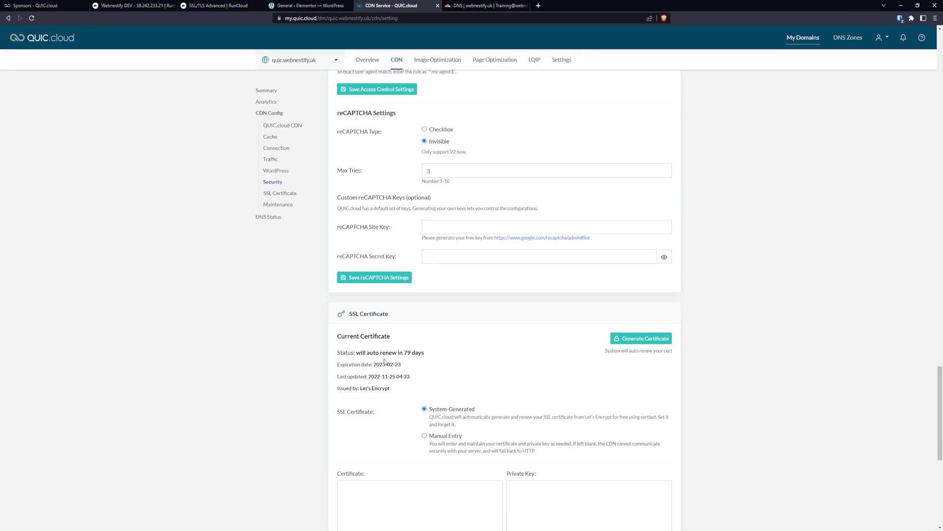
pyautogui.scroll(-3, 457, 362)
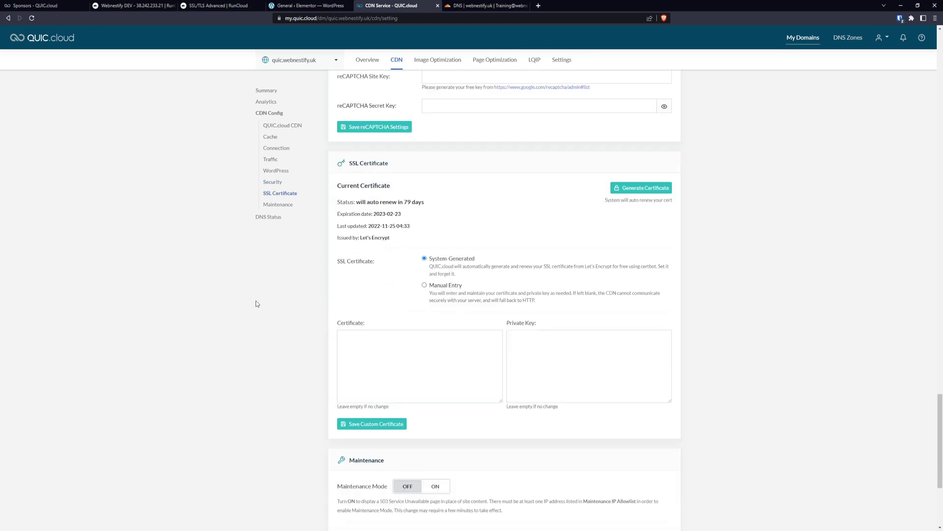
pyautogui.scroll(-4, 256, 303)
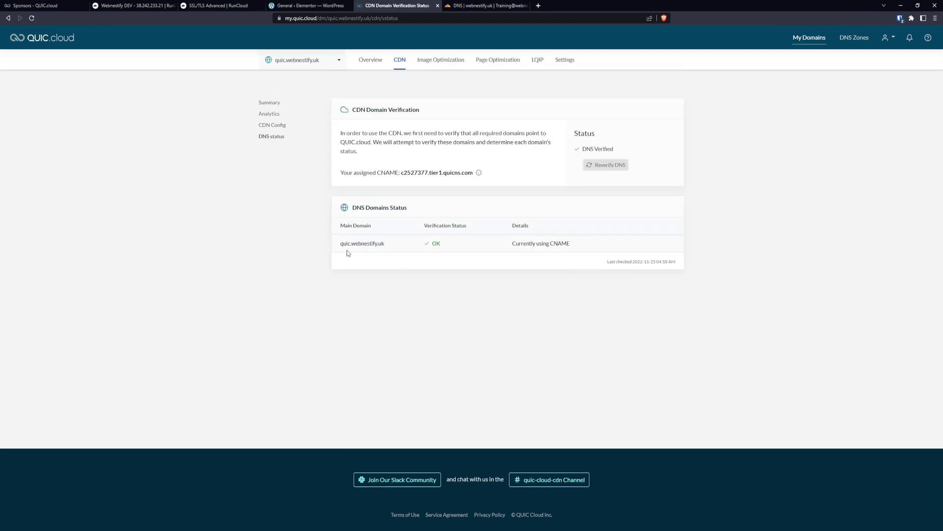
pyautogui.click(282, 126)
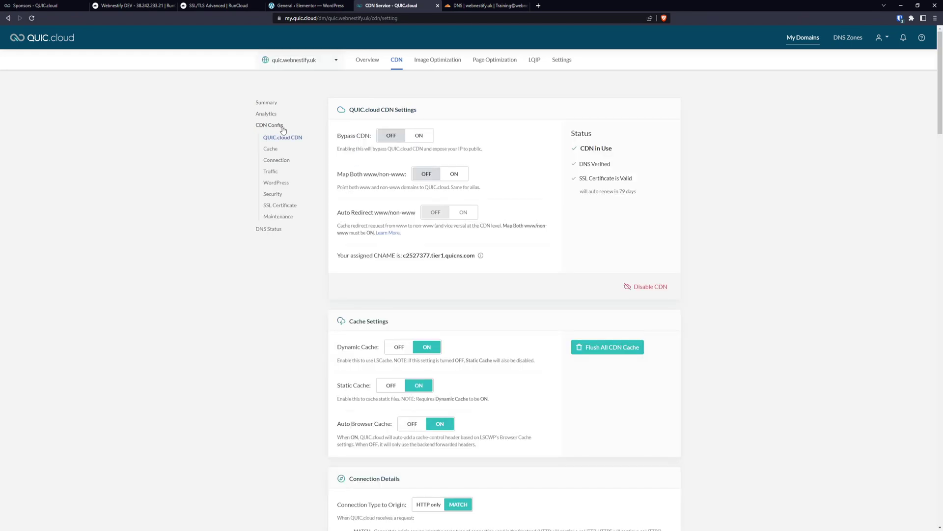
# Change the Standard CDN plan's regions to only North America and Europe, disabling Russia, Latin America, Asia, Oceania, Middle East and Africa.
pyautogui.click(274, 103)
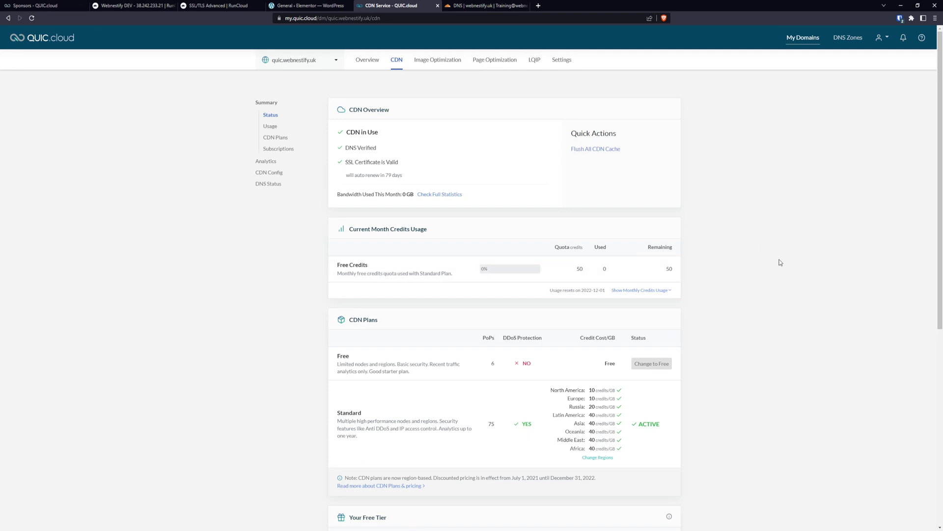
pyautogui.scroll(-2, 787, 295)
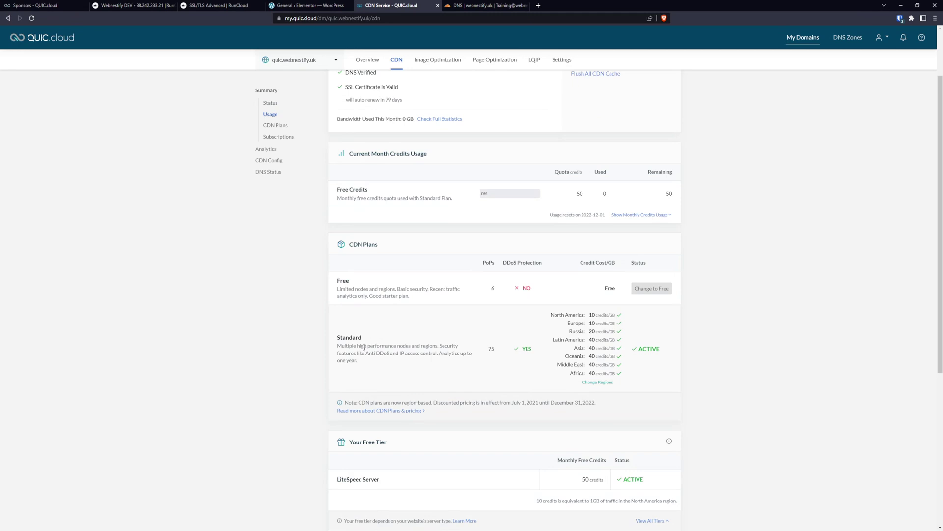
pyautogui.click(598, 381)
pyautogui.click(405, 192)
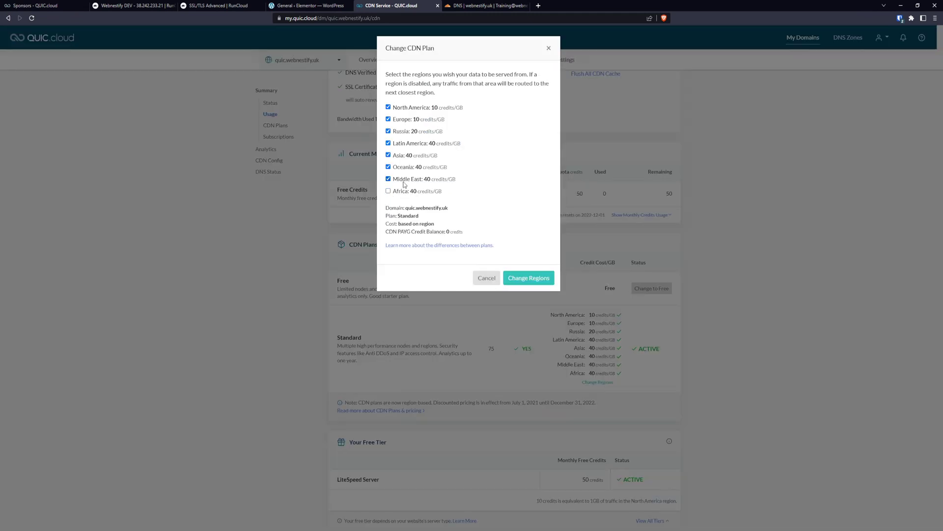
pyautogui.click(405, 180)
pyautogui.click(407, 168)
pyautogui.click(401, 144)
pyautogui.click(399, 131)
pyautogui.click(397, 158)
pyautogui.click(526, 278)
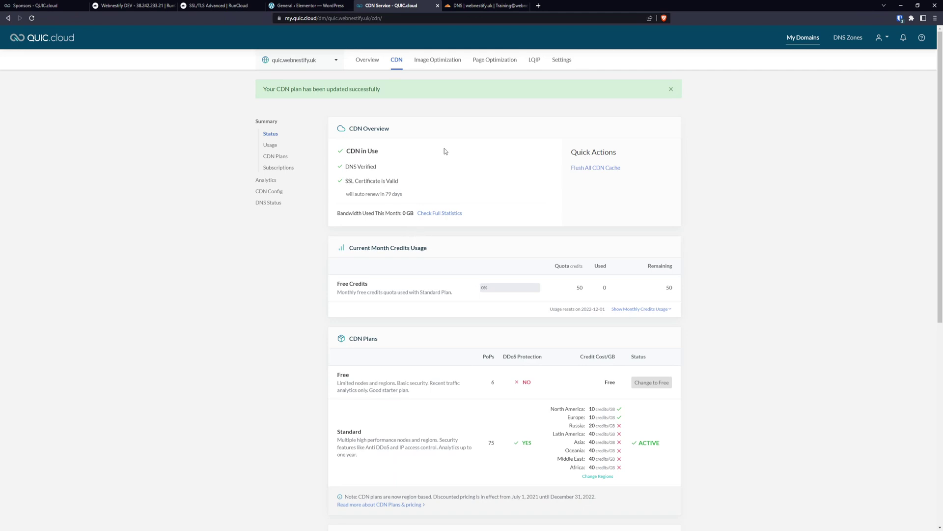
# Search the web for pagespeedinsights in a new tab and open the PageSpeed Insights site in a separate tab.
pyautogui.click(538, 7)
pyautogui.write('pag')
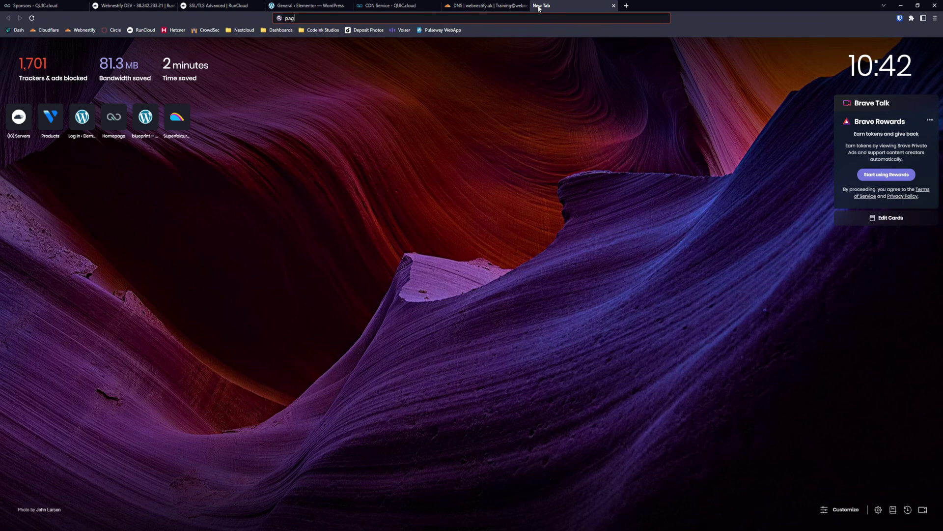
pyautogui.write('espeedinsights')
pyautogui.press('Return')
pyautogui.click(491, 6)
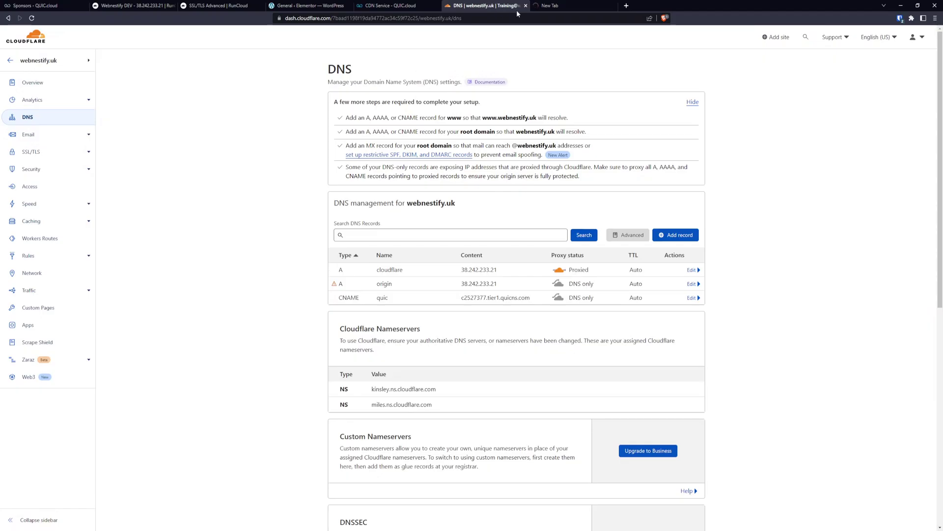
pyautogui.click(573, 7)
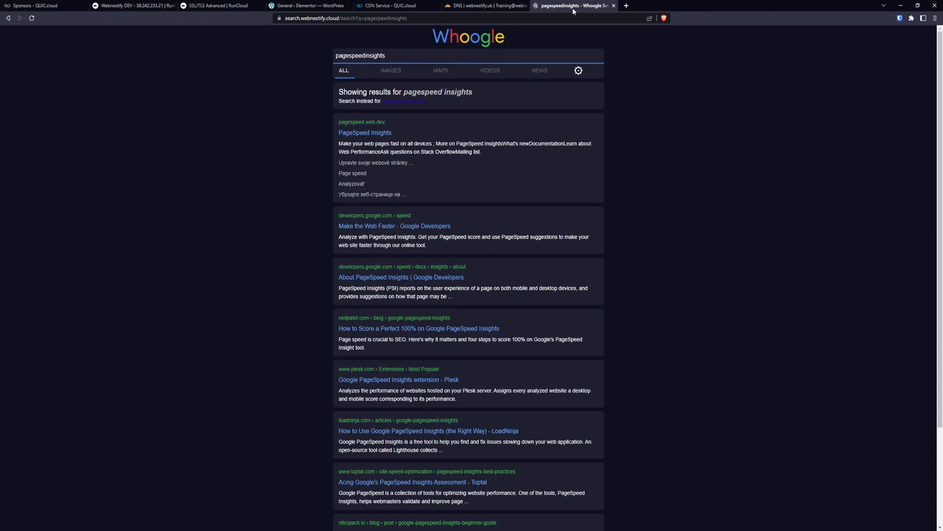
pyautogui.middleClick(376, 135)
# Search the web for gtmetrix, open the GTmetrix site in its own tab and place the PageSpeed Insights tab before it.
pyautogui.moveTo(462, 57); pyautogui.dragTo(322, 50)
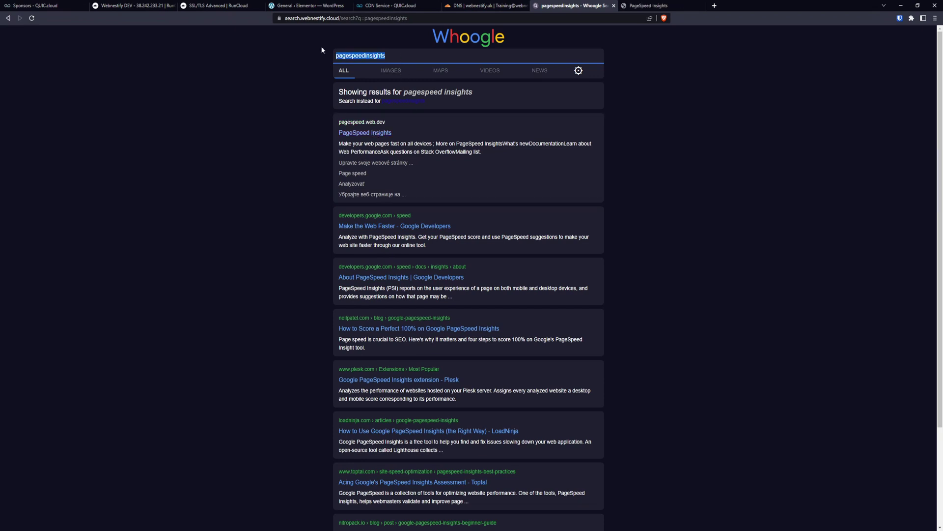
pyautogui.write('gtmetri')
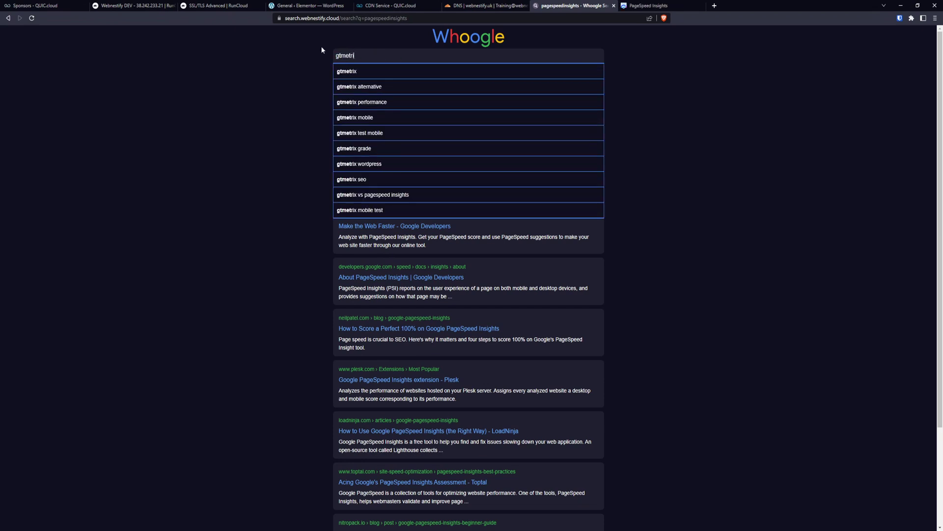
pyautogui.write('x')
pyautogui.press('Return')
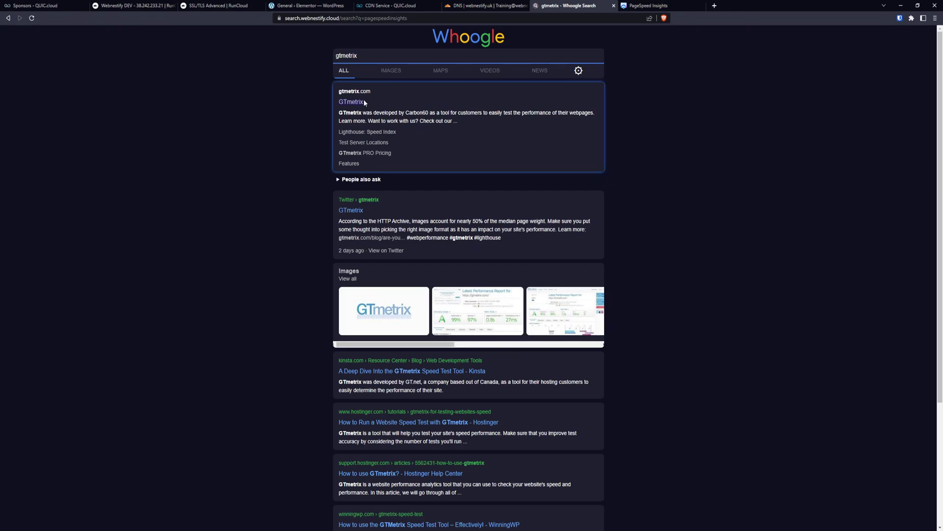
pyautogui.click(364, 101)
pyautogui.click(385, 205)
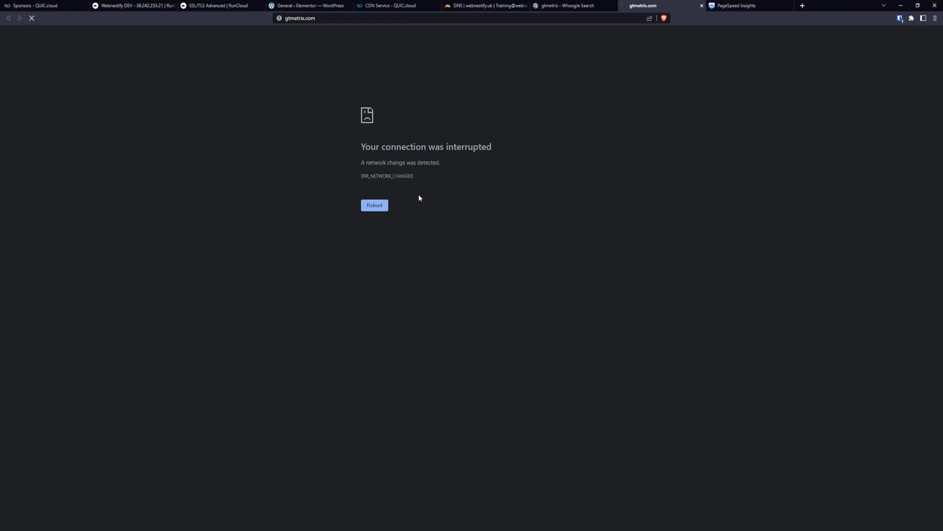
pyautogui.moveTo(740, 6); pyautogui.dragTo(666, 6)
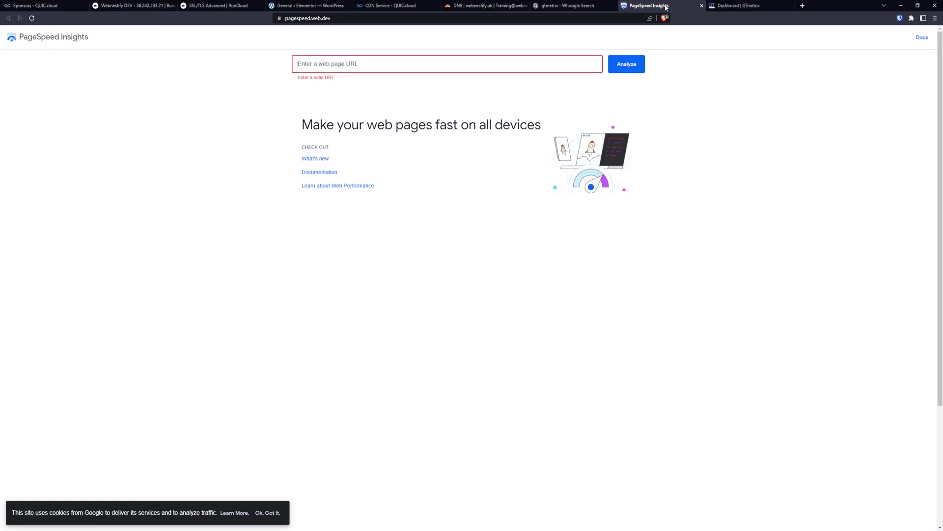
pyautogui.click(129, 6)
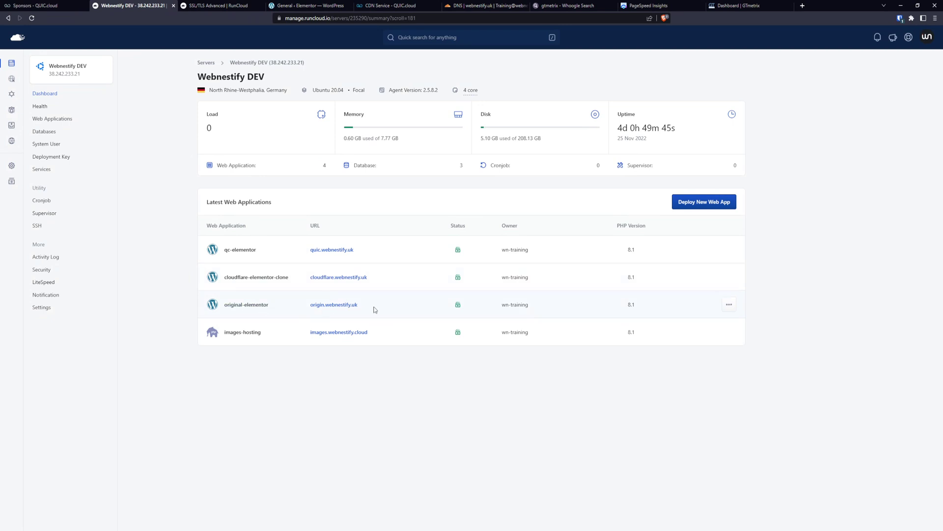
pyautogui.moveTo(372, 310); pyautogui.dragTo(310, 306)
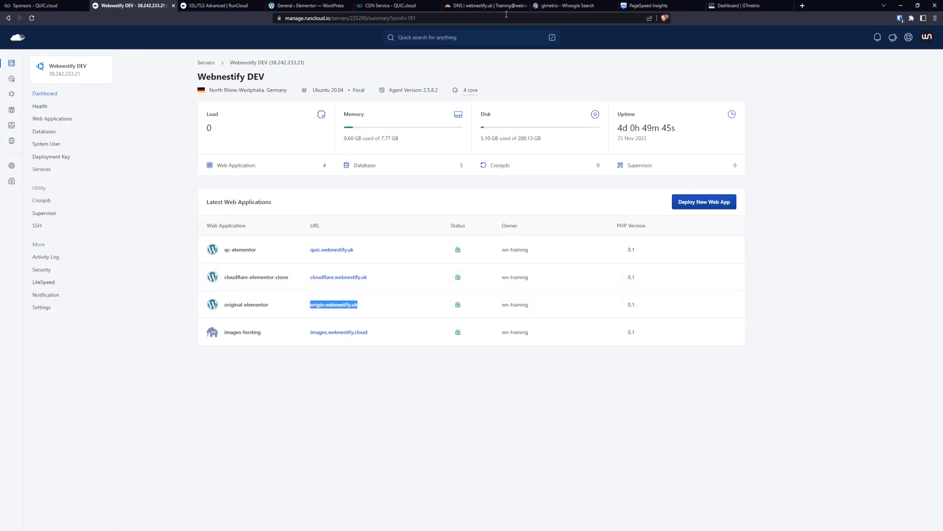
pyautogui.click(648, 5)
pyautogui.click(373, 60)
pyautogui.write('h')
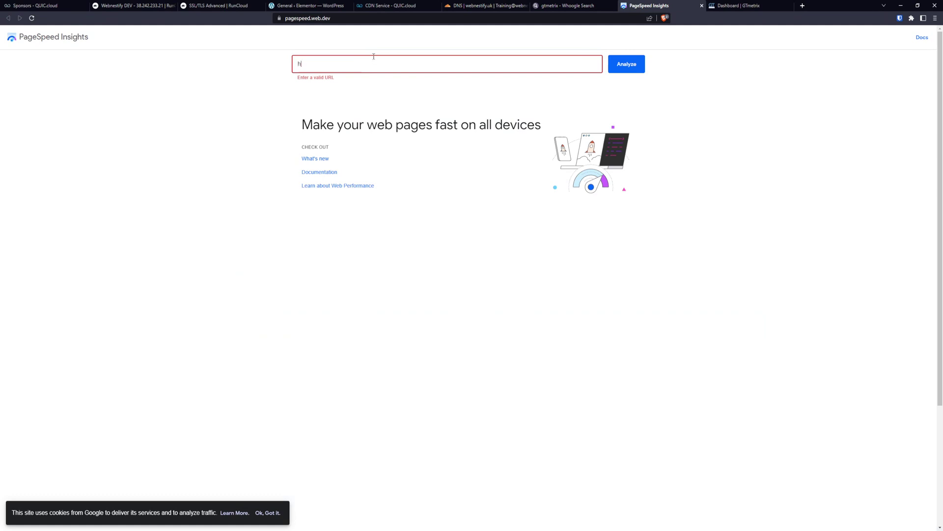
pyautogui.write("ttps'")
pyautogui.write('//origin.webnestify.uk')
pyautogui.hotkey('ctrl', 'a')
pyautogui.hotkey('ctrl', 'c')
pyautogui.click(638, 65)
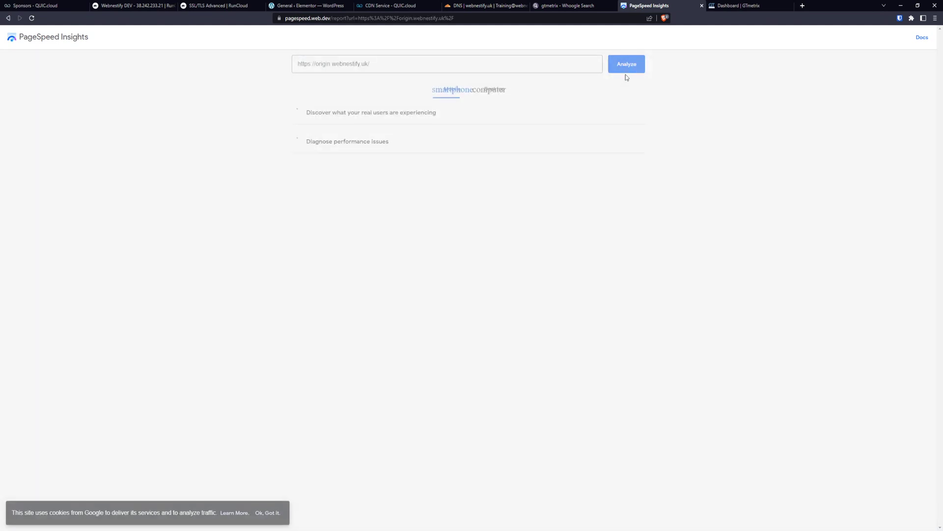
pyautogui.click(749, 5)
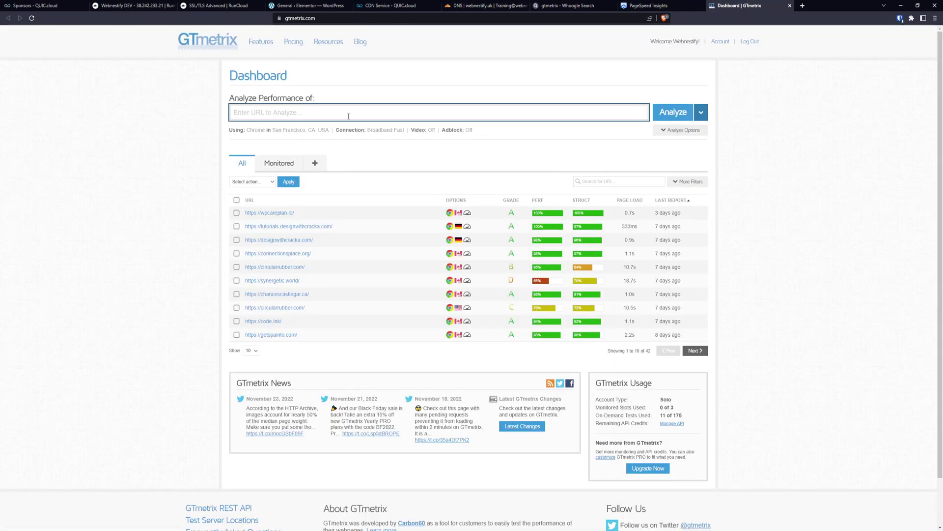
pyautogui.hotkey('ctrl', 'v')
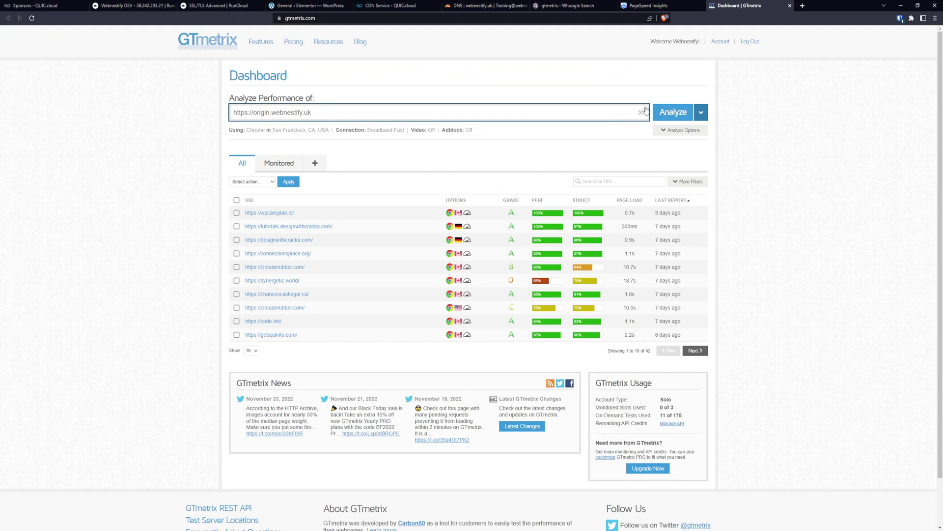
pyautogui.click(674, 113)
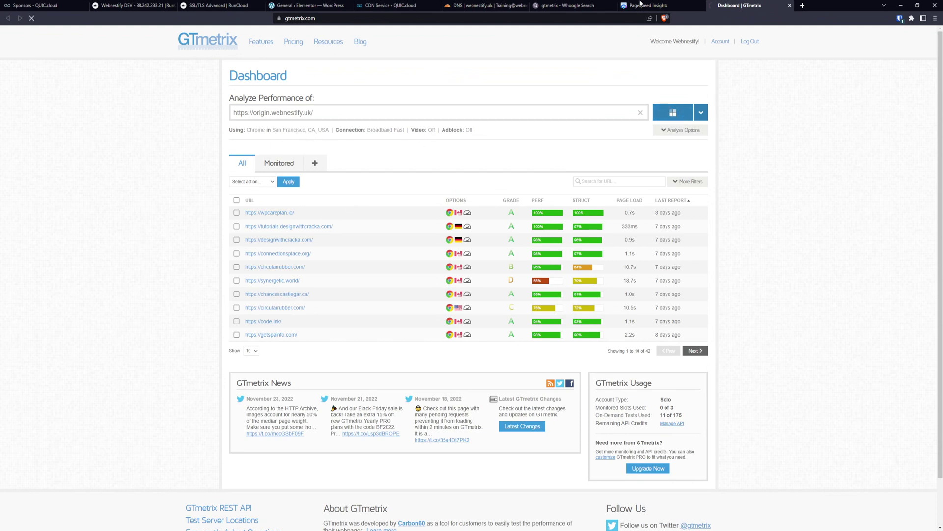
pyautogui.click(656, 7)
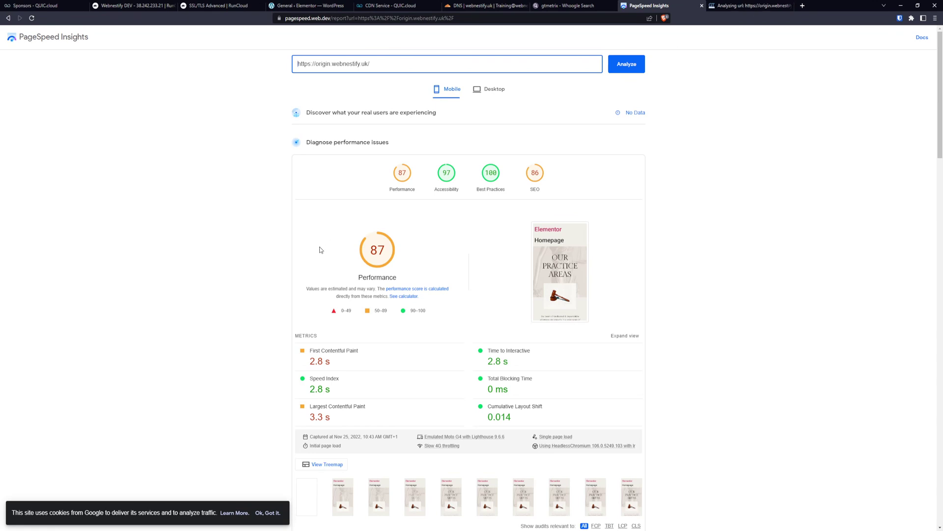
# Examine the origin site's metrics and opportunities in PageSpeed Insights and view its finished GTmetrix report.
pyautogui.scroll(-2, 314, 255)
pyautogui.scroll(-2, 263, 331)
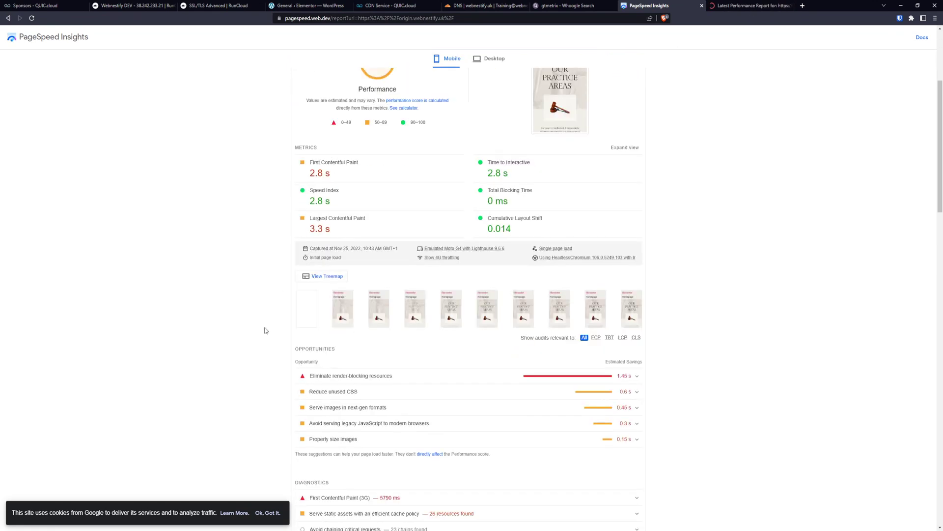
pyautogui.scroll(1, 304, 153)
pyautogui.scroll(-2, 256, 211)
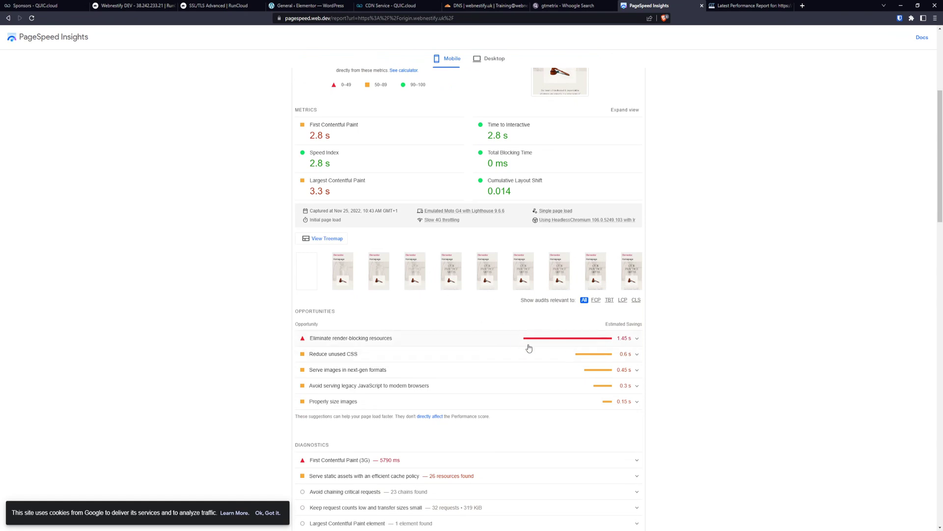
pyautogui.scroll(4, 529, 347)
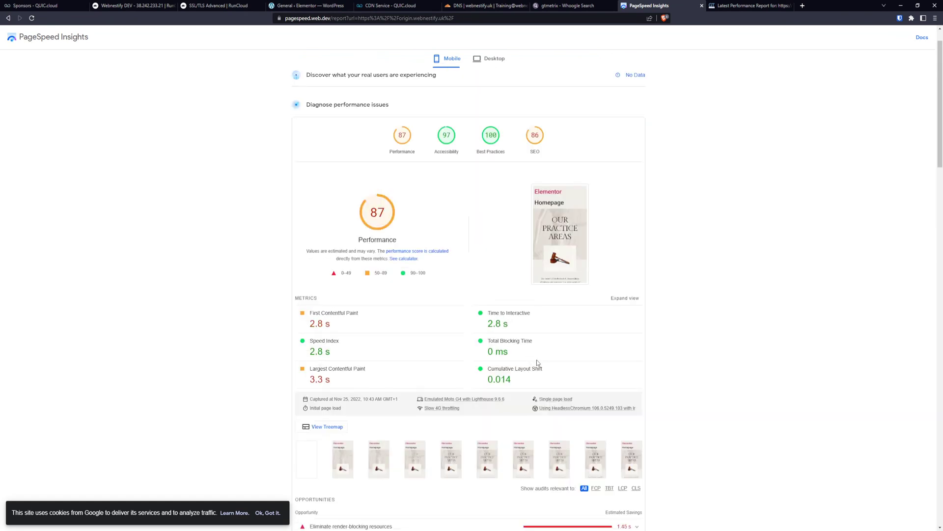
pyautogui.click(742, 10)
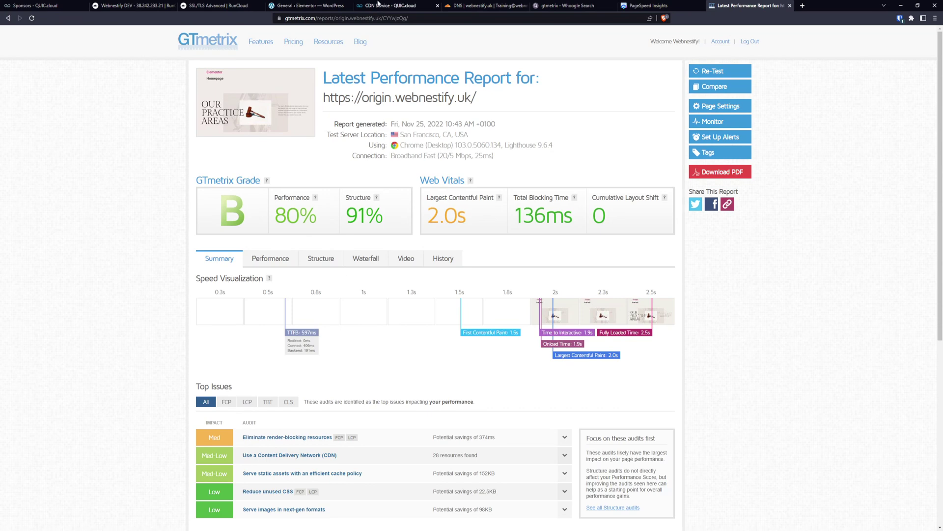
pyautogui.click(638, 5)
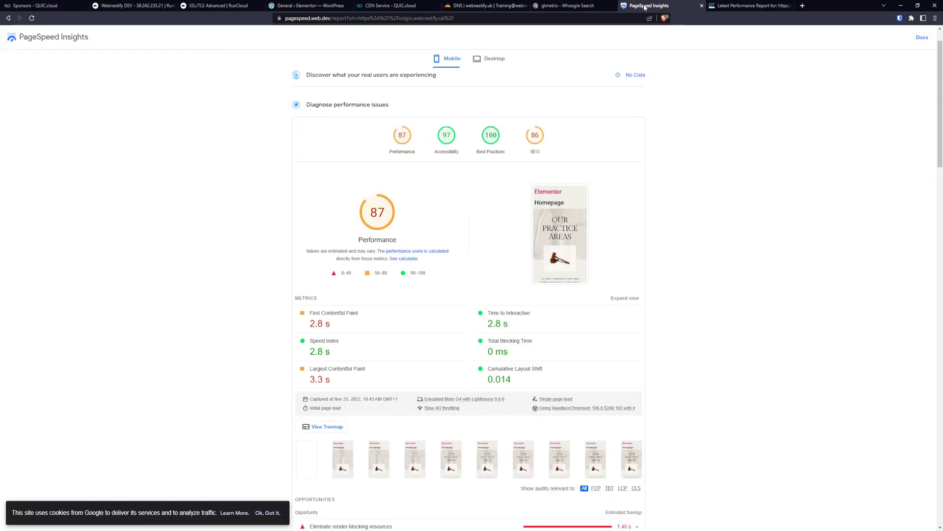
pyautogui.scroll(1, 414, 174)
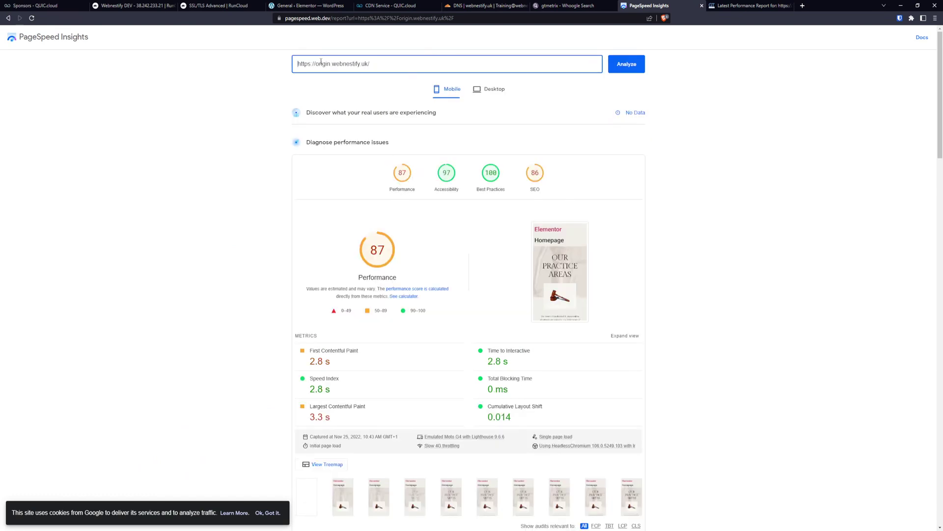
pyautogui.doubleClick(323, 64)
pyautogui.write('cloudflare')
pyautogui.hotkey('ctrl', 'z')
pyautogui.write('cloudflare')
pyautogui.hotkey('ctrl', 'a')
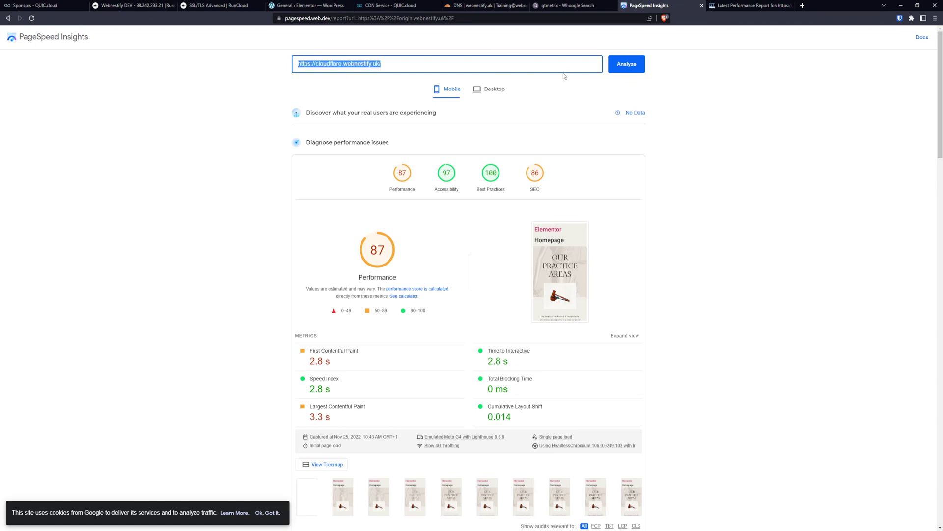
pyautogui.click(626, 65)
pyautogui.click(754, 6)
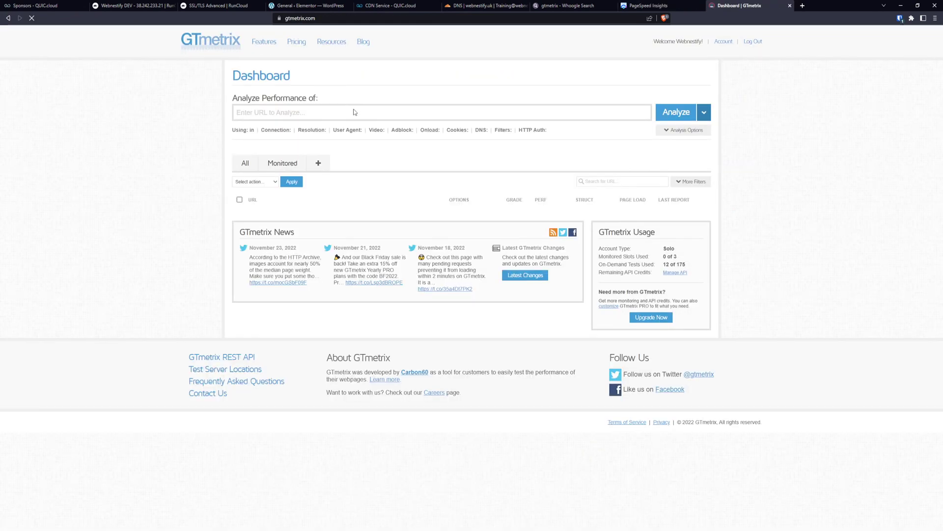
pyautogui.click(368, 111)
pyautogui.write('https://cloudflare.webnestify.uk/')
pyautogui.click(661, 114)
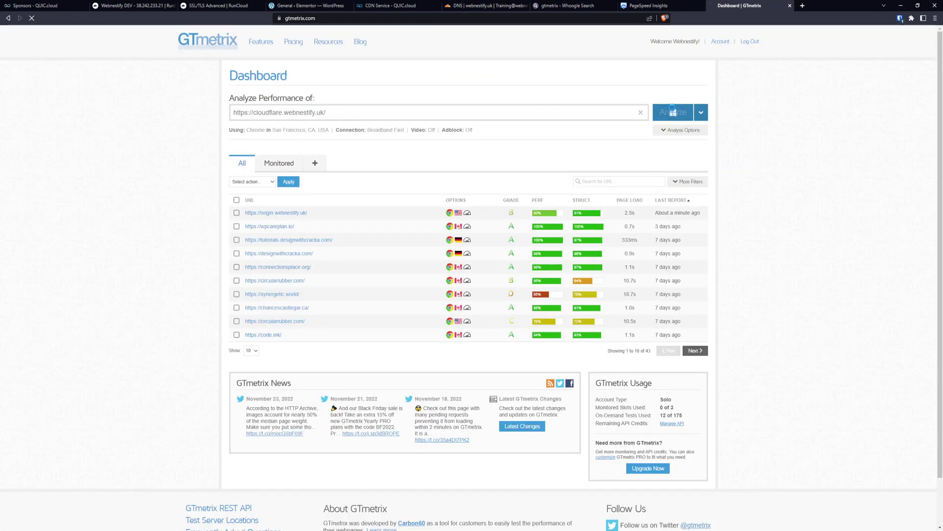
pyautogui.click(668, 5)
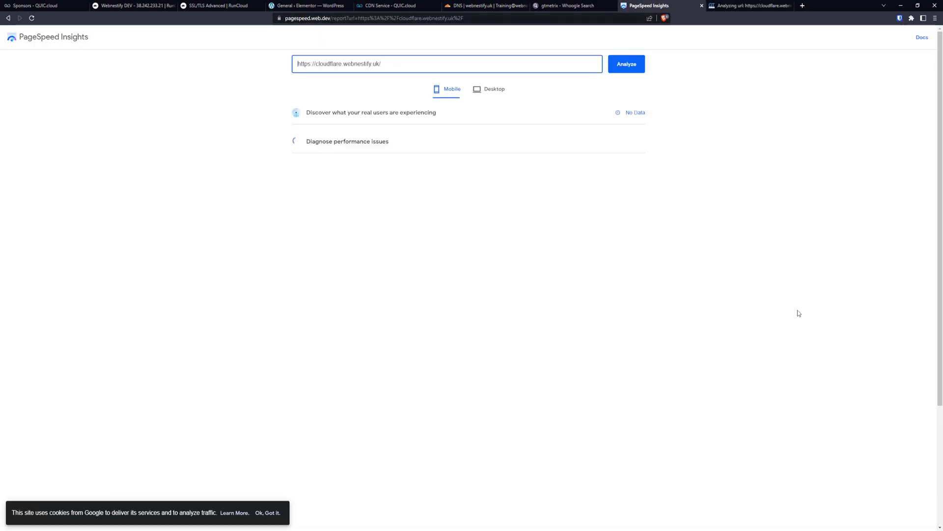
# Review the cloudflare site's PageSpeed Insights and GTmetrix reports alongside the webnestify.uk DNS records in Cloudflare.
pyautogui.click(489, 5)
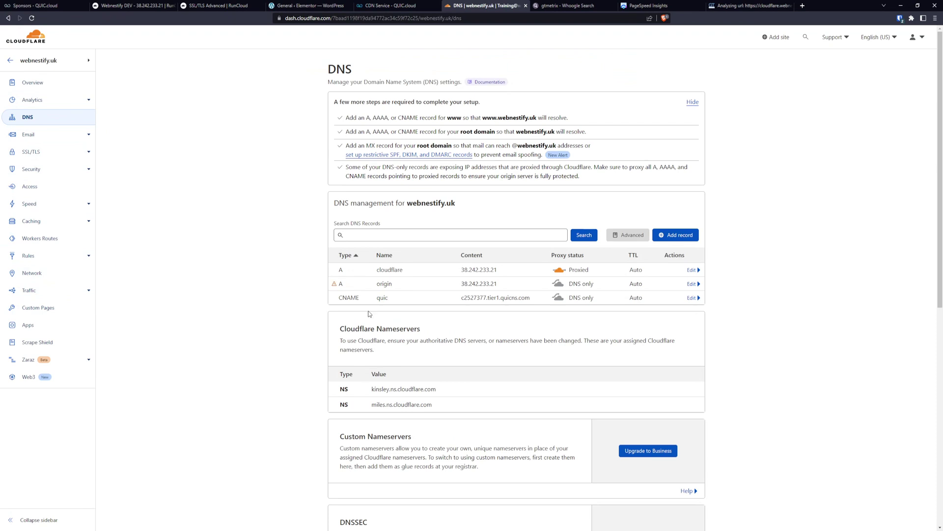
pyautogui.click(648, 5)
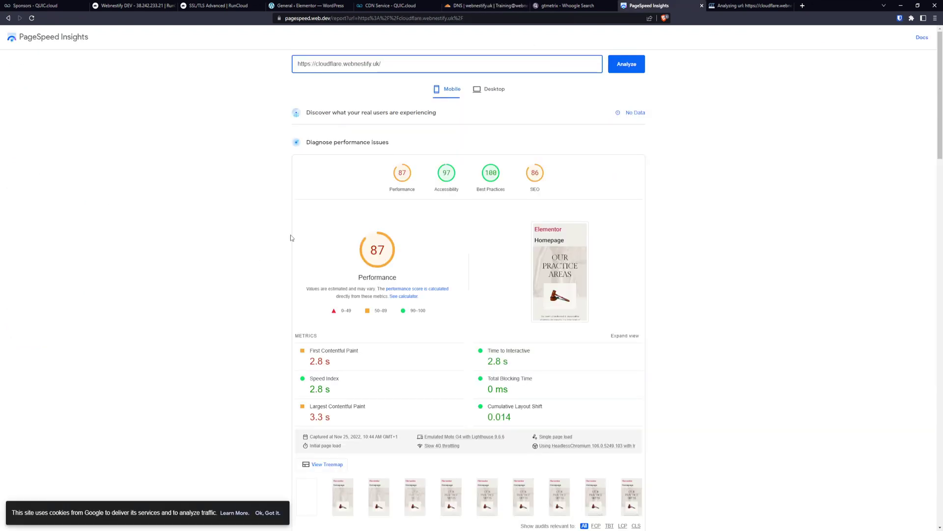
pyautogui.scroll(-1, 283, 243)
pyautogui.scroll(-2, 253, 310)
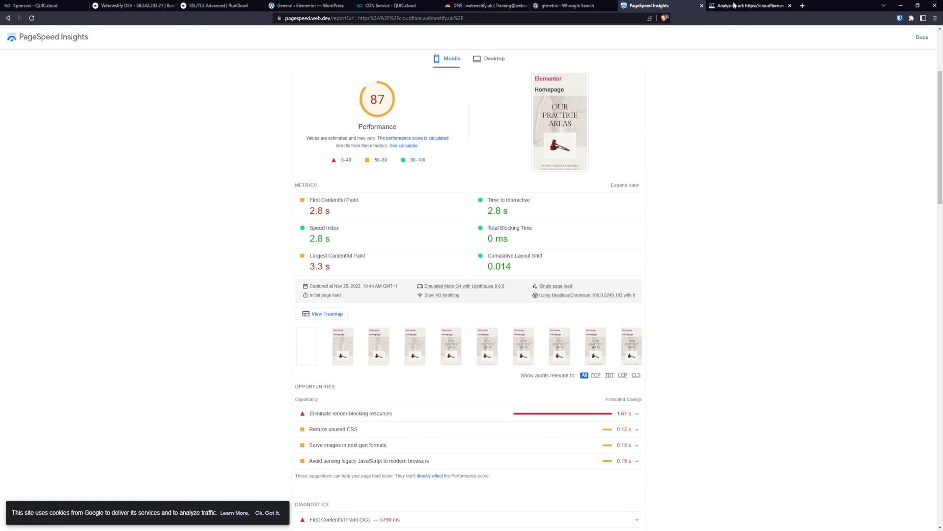
pyautogui.scroll(3, 531, 148)
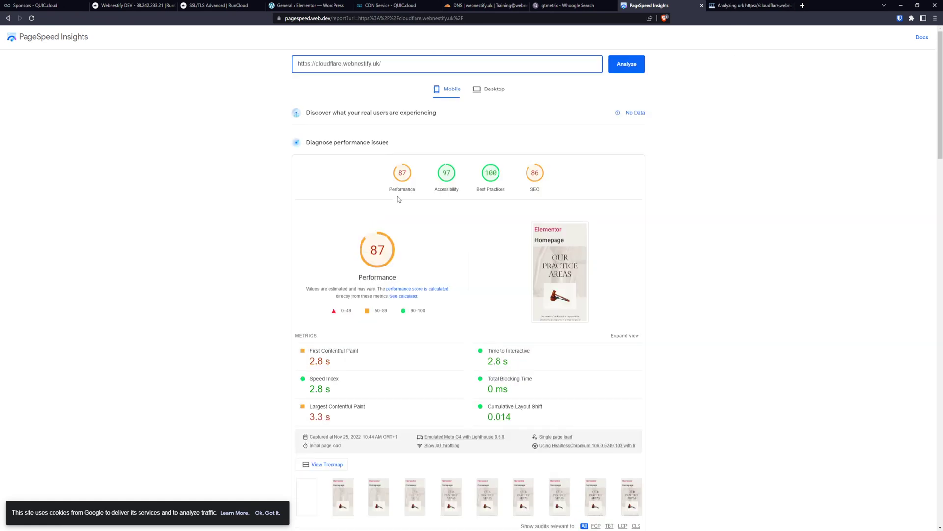
pyautogui.click(741, 7)
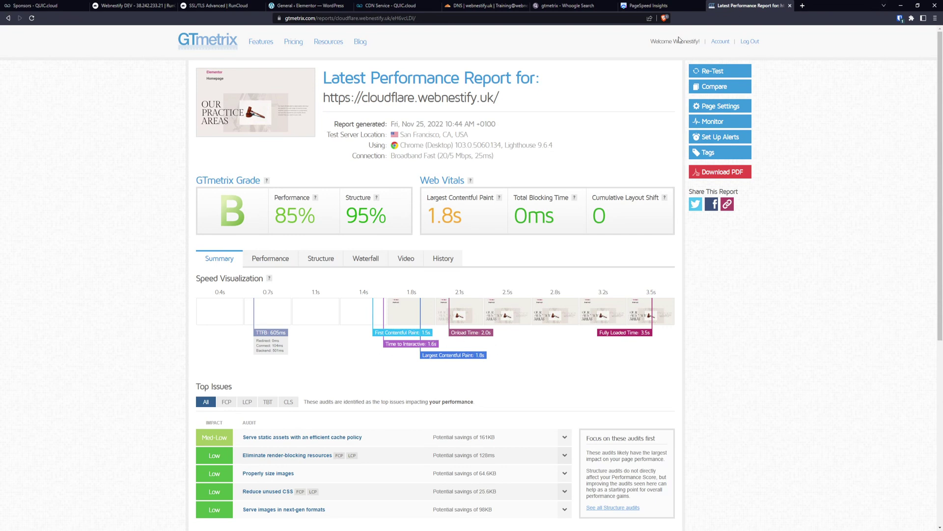
pyautogui.click(500, 6)
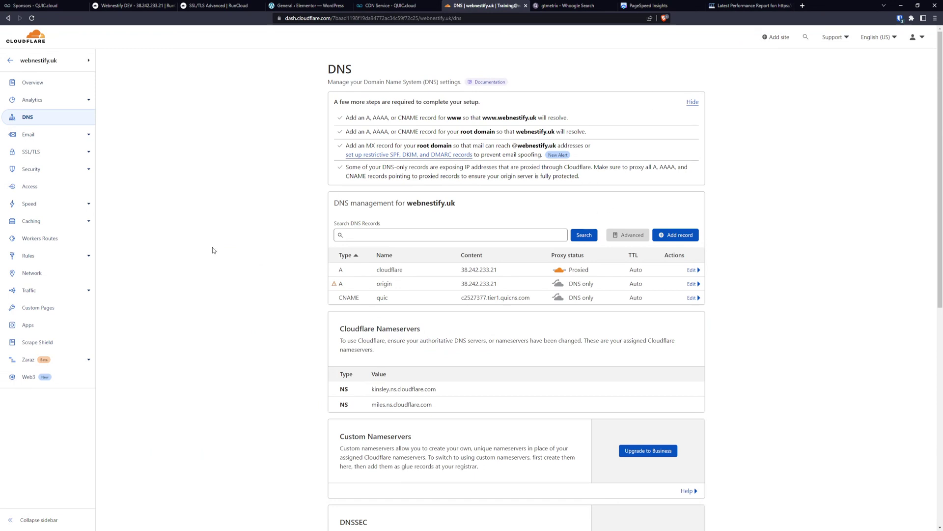
pyautogui.click(649, 5)
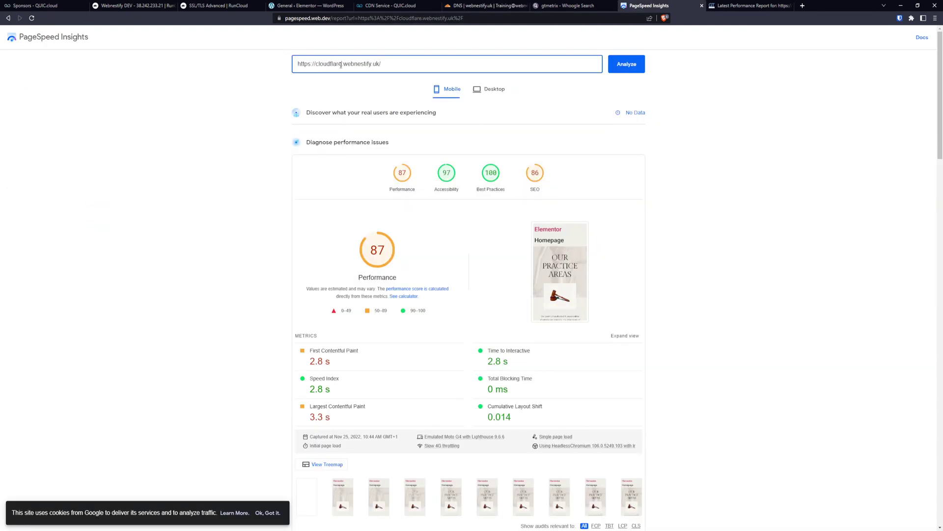
pyautogui.moveTo(341, 64); pyautogui.dragTo(317, 65)
pyautogui.write('quic')
pyautogui.hotkey('ctrl', 'a')
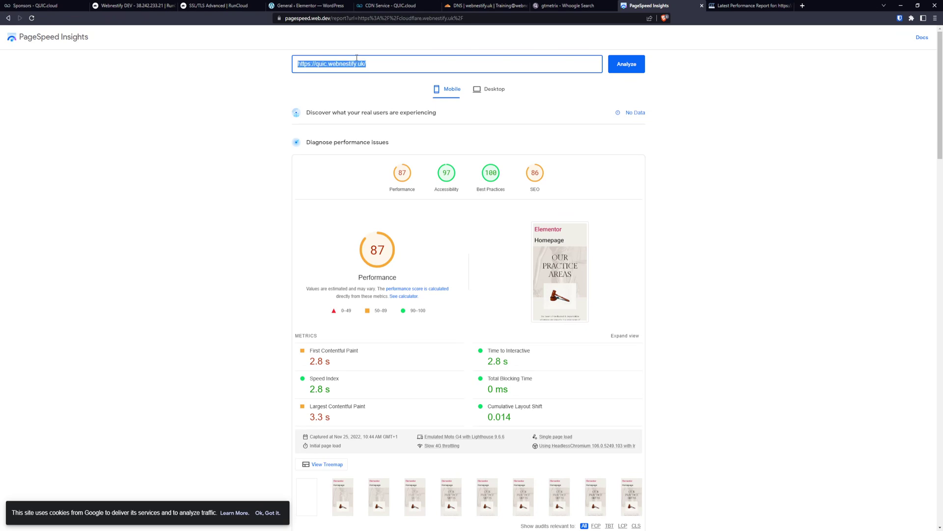
pyautogui.click(624, 64)
pyautogui.click(744, 6)
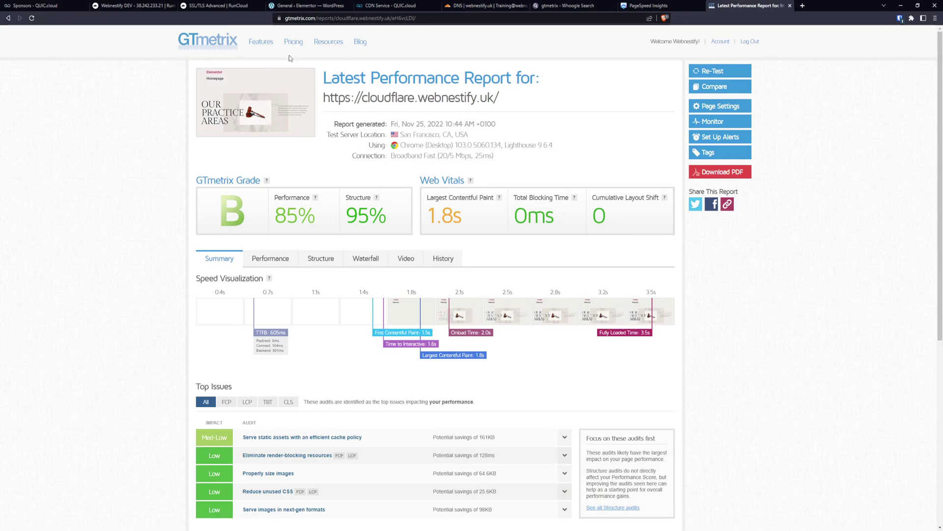
pyautogui.click(210, 43)
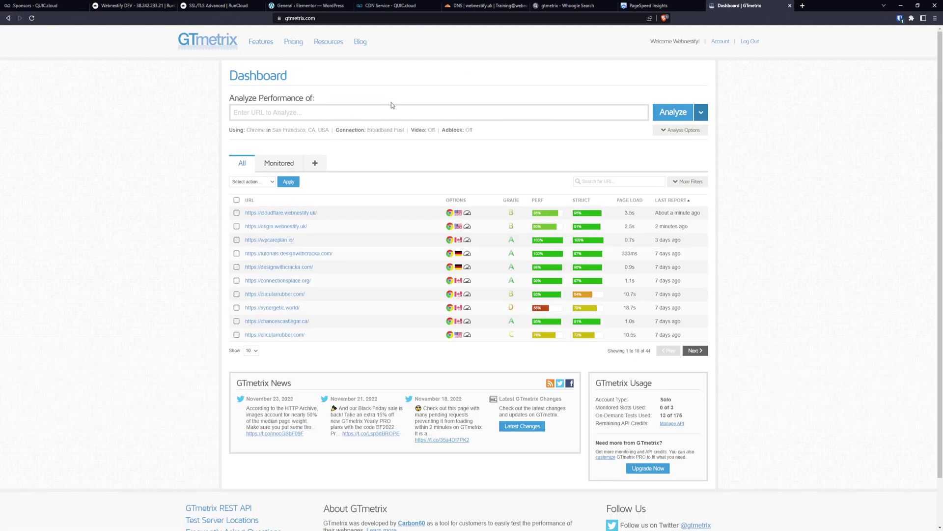
pyautogui.click(391, 111)
pyautogui.write('https://quic.webnestify.uk/')
pyautogui.click(674, 111)
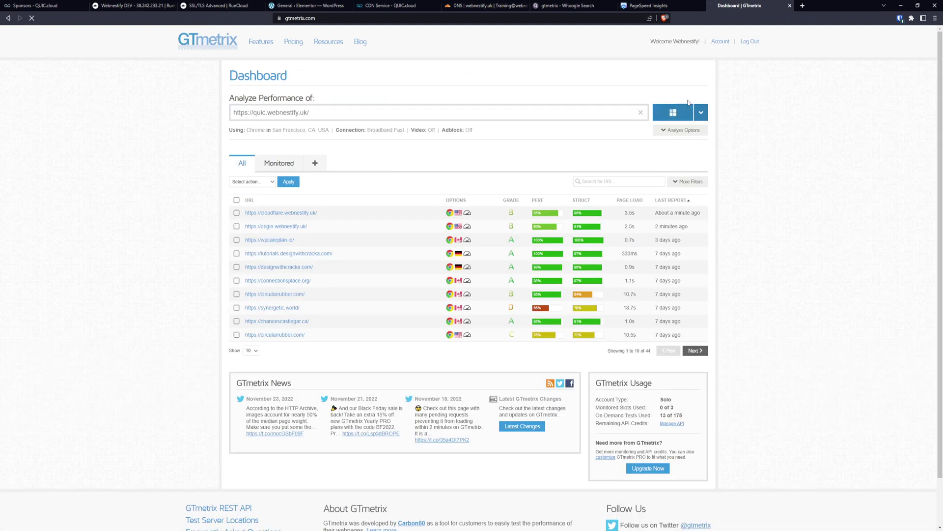
pyautogui.click(660, 7)
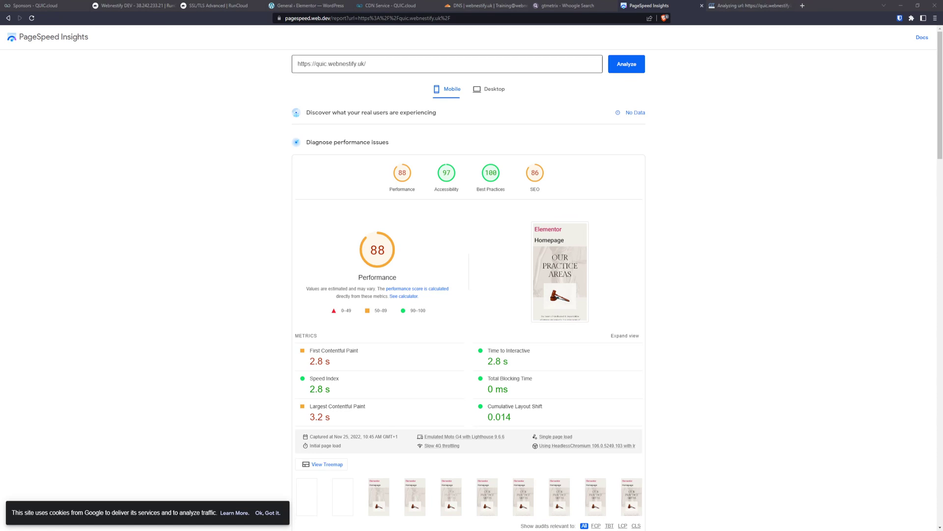
pyautogui.click(760, 7)
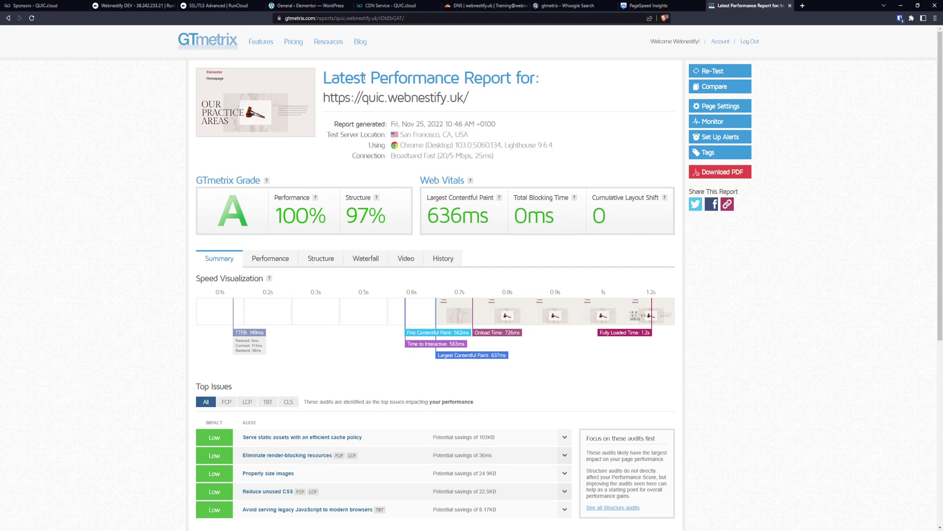
# Compare the GTmetrix reports of quic.webnestify.uk, cloudflare.webnestify.uk and origin.webnestify.uk.
pyautogui.click(205, 42)
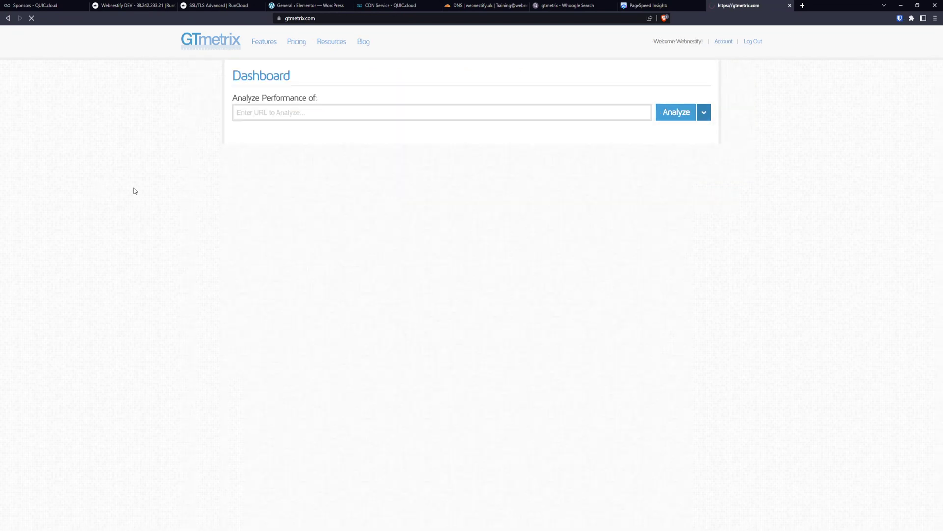
pyautogui.click(237, 212)
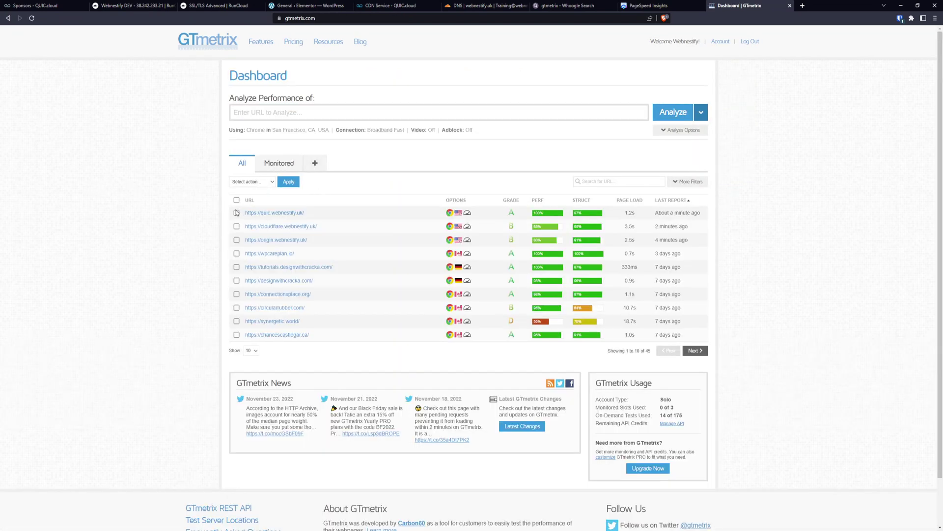
pyautogui.click(236, 226)
pyautogui.click(237, 240)
pyautogui.click(252, 182)
pyautogui.click(267, 196)
pyautogui.click(295, 182)
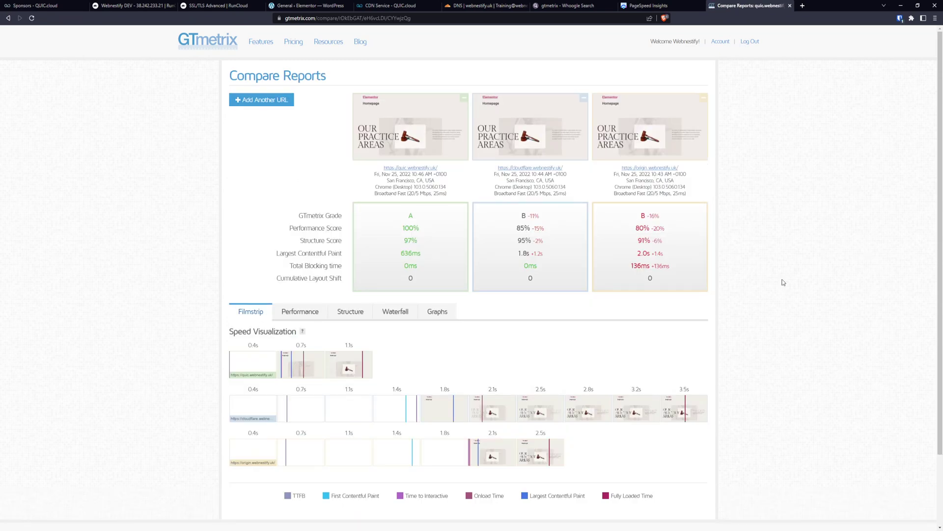
# Examine the three-site comparison's scores, filmstrip speed visualization and detailed performance timings at an enlarged page size.
pyautogui.hotkey('ctrl', '+')
pyautogui.hotkey('ctrl', '+')
pyautogui.hotkey('ctrl', '+')
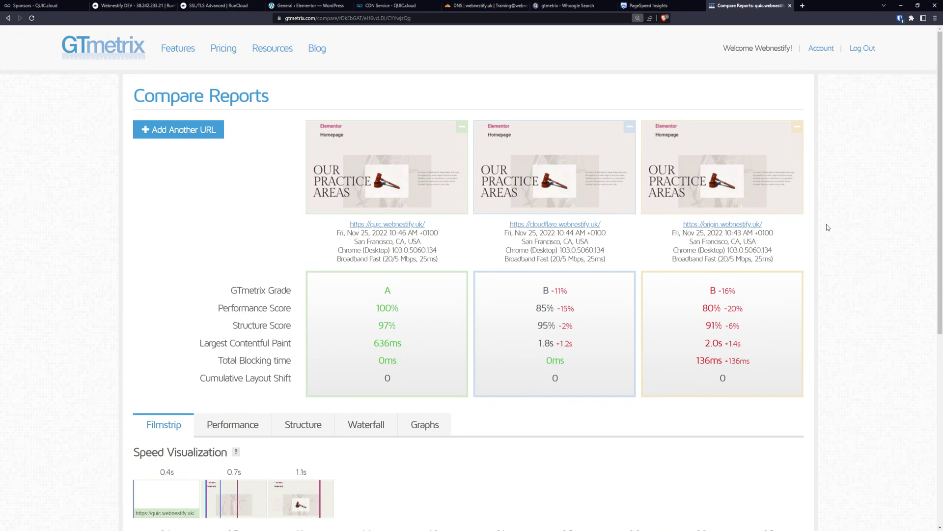
pyautogui.scroll(-1, 848, 222)
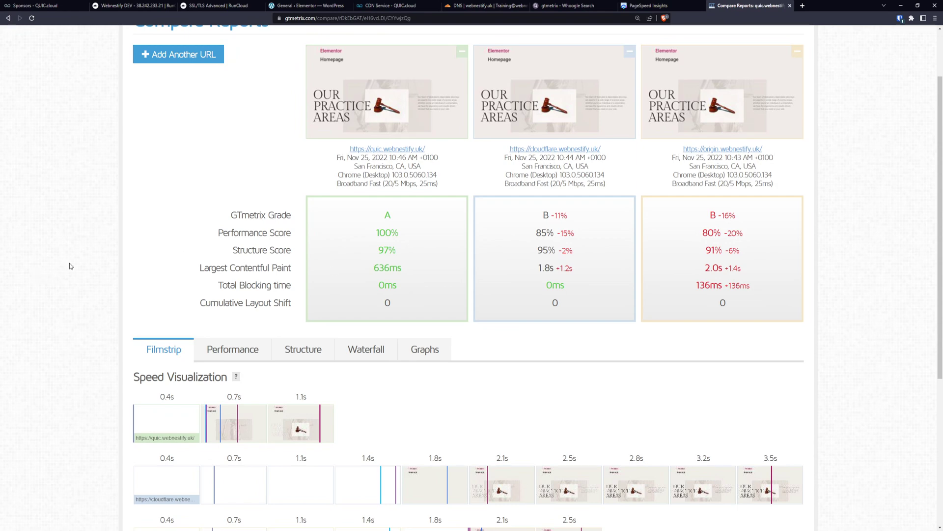
pyautogui.scroll(-4, 69, 263)
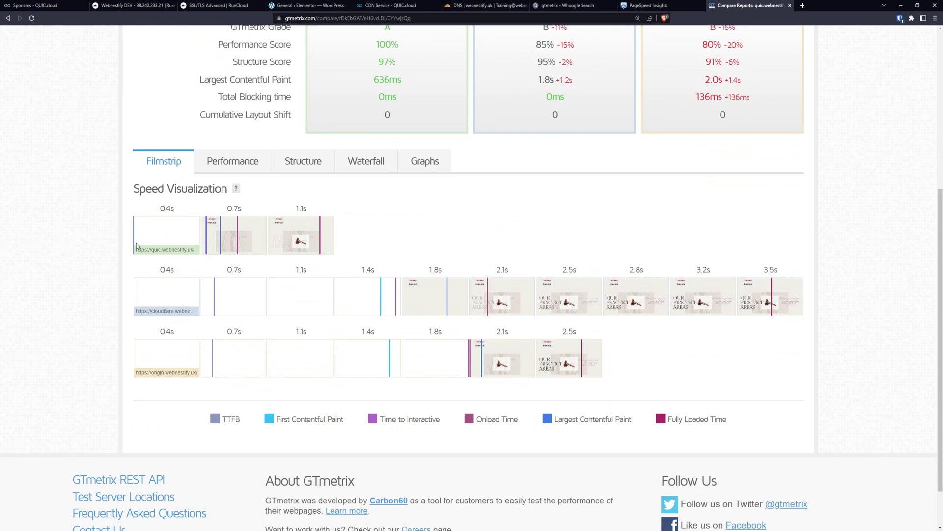
pyautogui.click(238, 166)
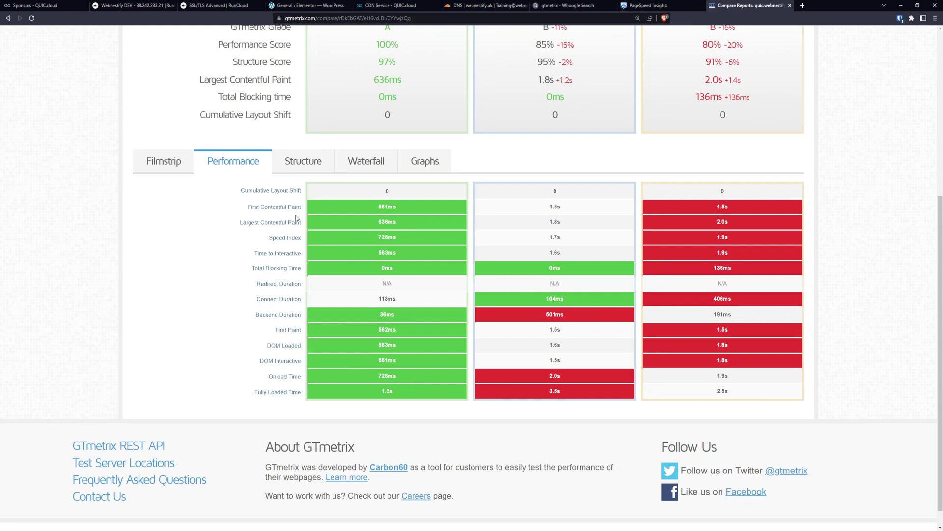
pyautogui.click(169, 162)
pyautogui.scroll(5, 180, 291)
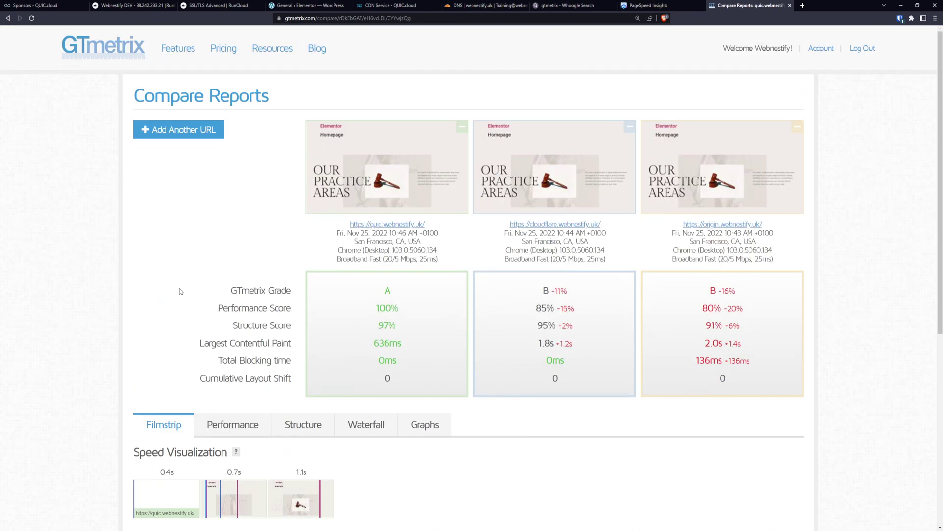
pyautogui.scroll(-4, 180, 291)
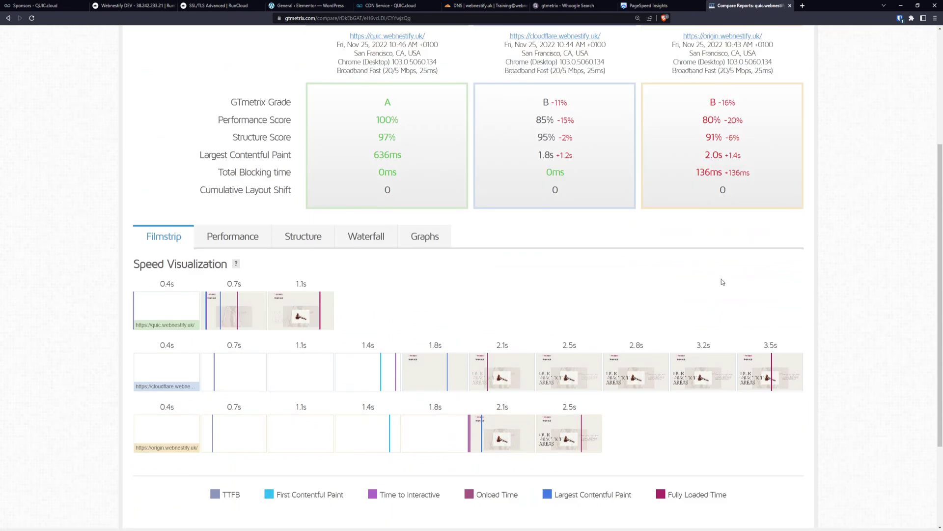
pyautogui.scroll(-2, 252, 376)
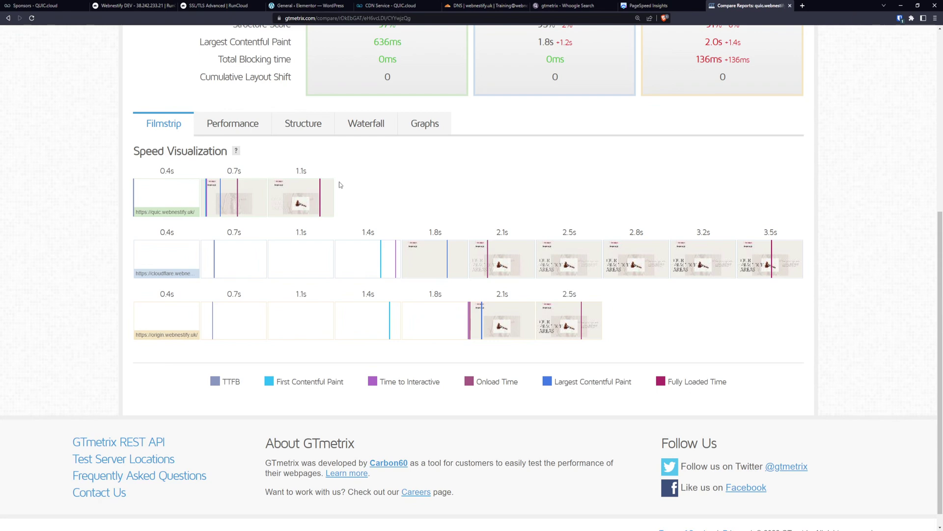
pyautogui.scroll(2, 442, 192)
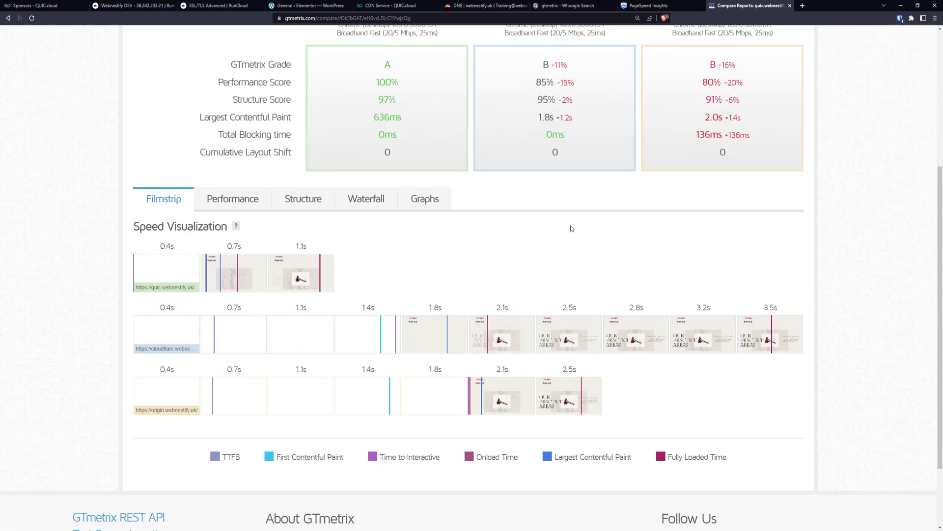
pyautogui.scroll(3, 557, 267)
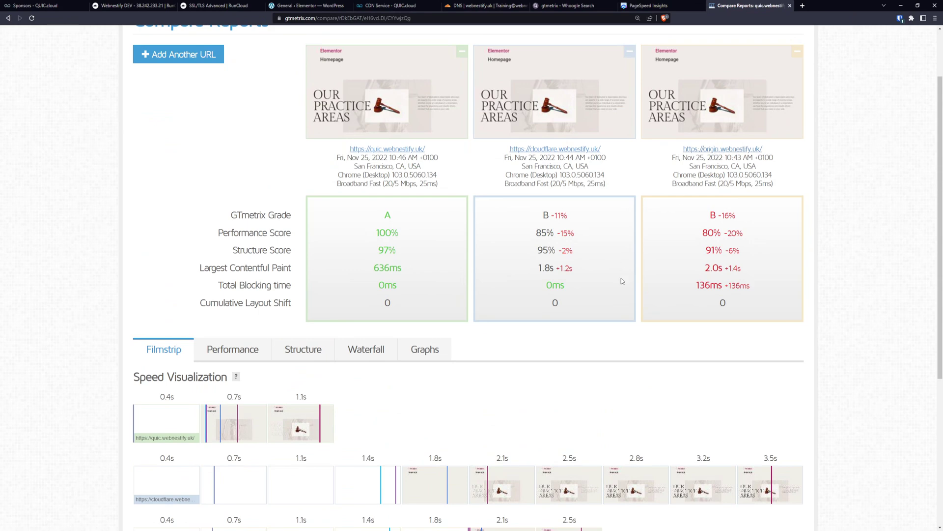
# Review the three sites' filmstrips and performance metrics, and close the GTmetrix comparison and PageSpeed Insights pages.
pyautogui.scroll(-3, 639, 285)
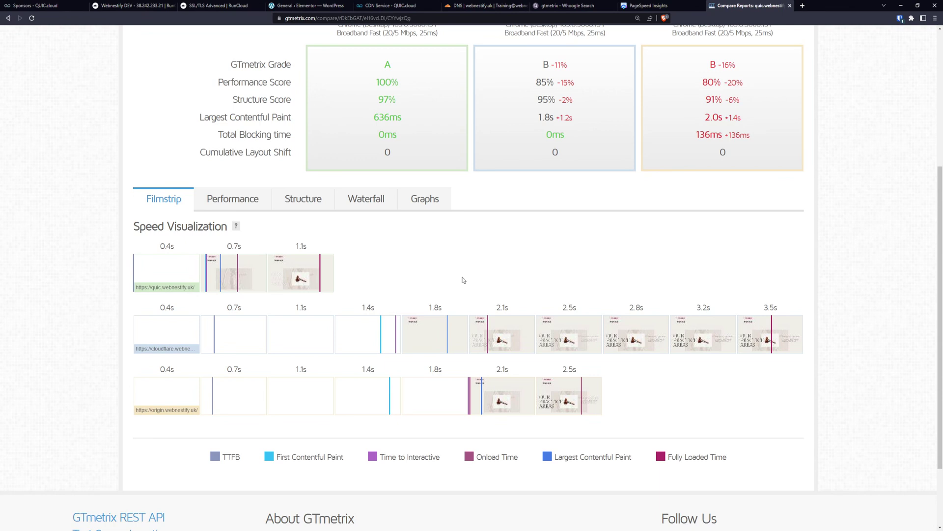
pyautogui.click(233, 201)
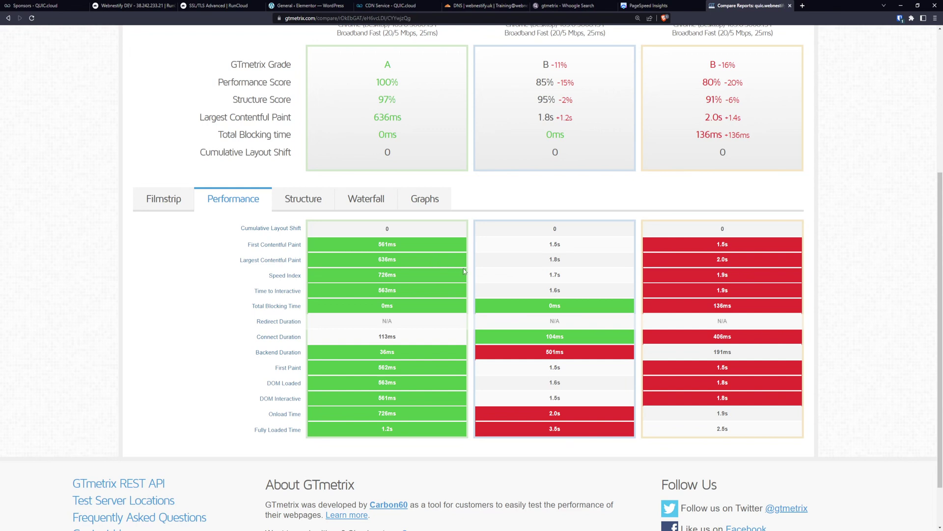
pyautogui.click(790, 6)
pyautogui.click(702, 7)
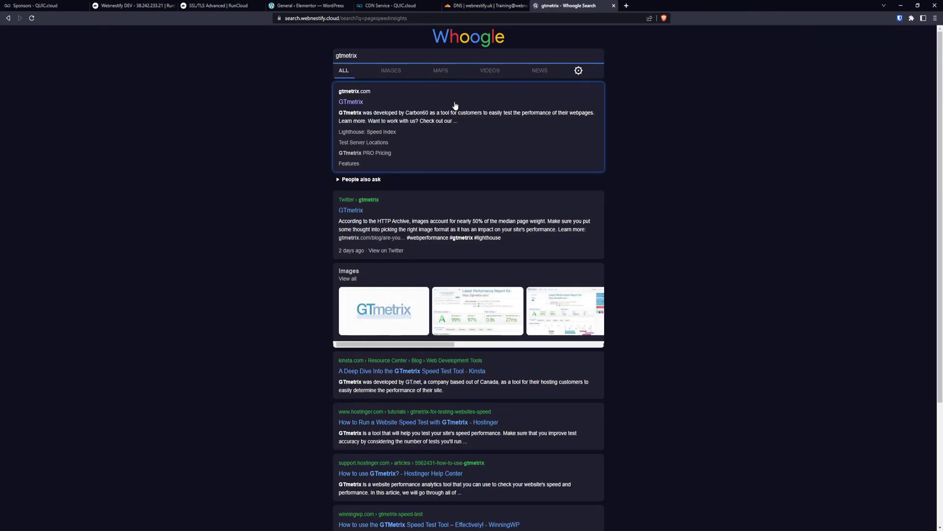
# Check the QUIC.cloud CDN overview and look through the hosting providers listed on the QUIC.cloud Sponsors page.
pyautogui.click(385, 5)
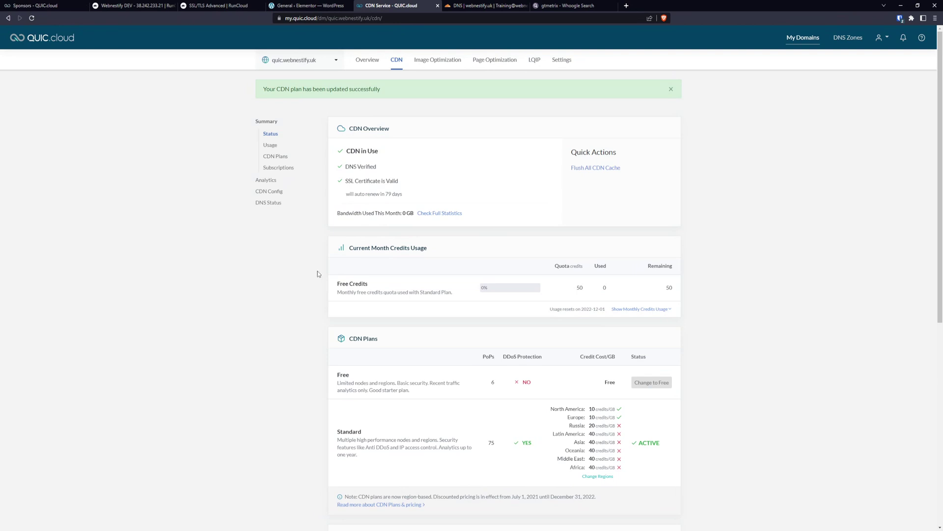
pyautogui.click(44, 7)
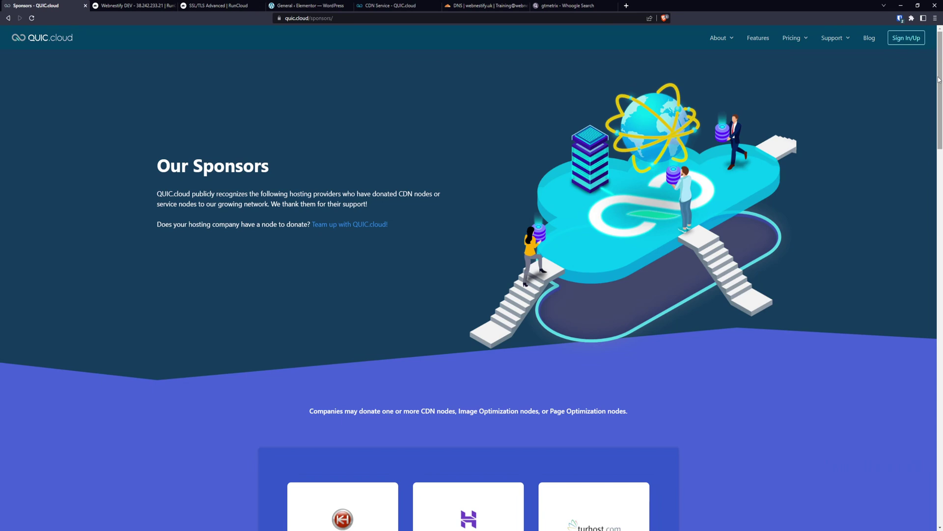
pyautogui.moveTo(939, 79); pyautogui.dragTo(941, 395)
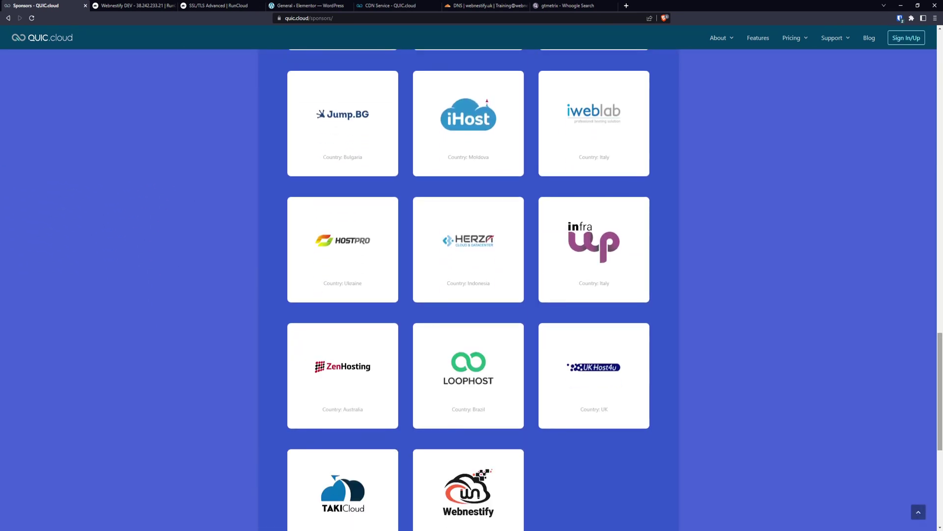
pyautogui.scroll(-2, 774, 348)
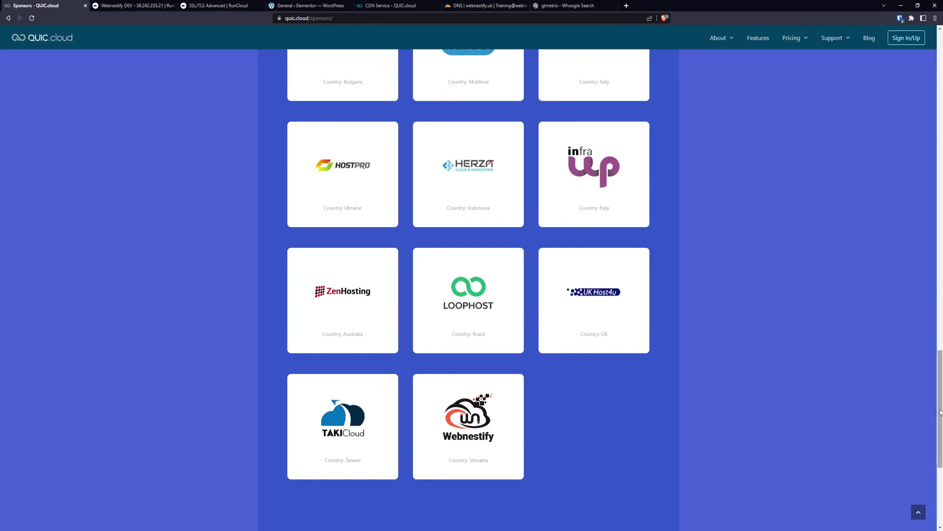
pyautogui.scroll(2, 940, 367)
pyautogui.scroll(20, 940, 366)
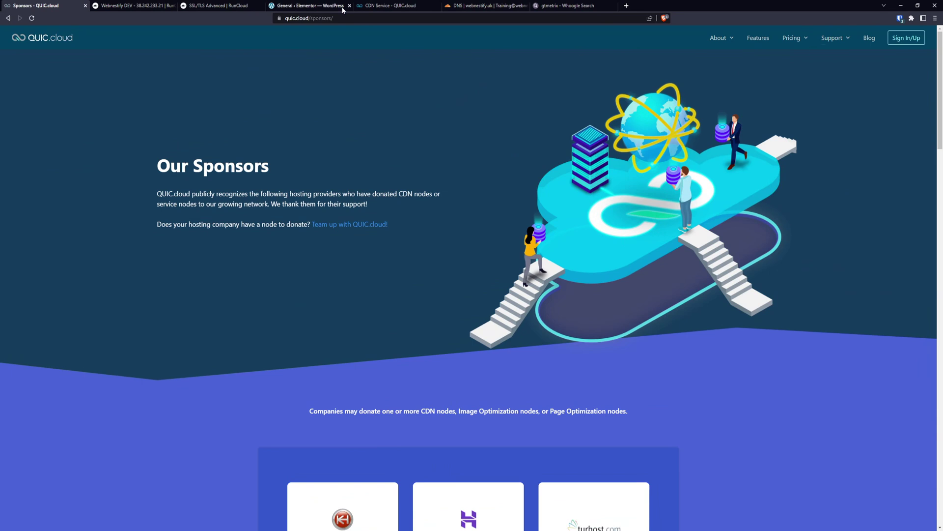
# Revisit the QUIC.cloud CDN status, the LiteSpeed Cache general settings and the Cloudflare DNS records for webnestify.uk.
pyautogui.click(361, 4)
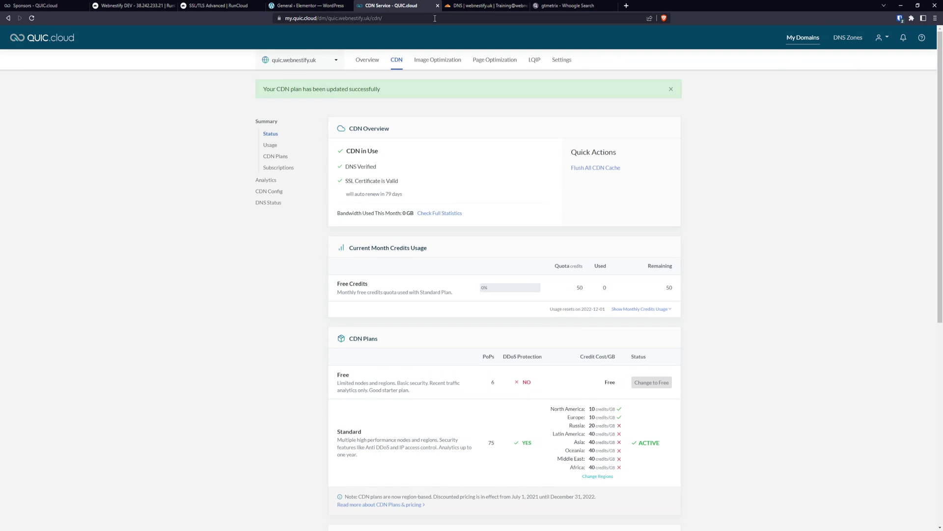
pyautogui.click(307, 6)
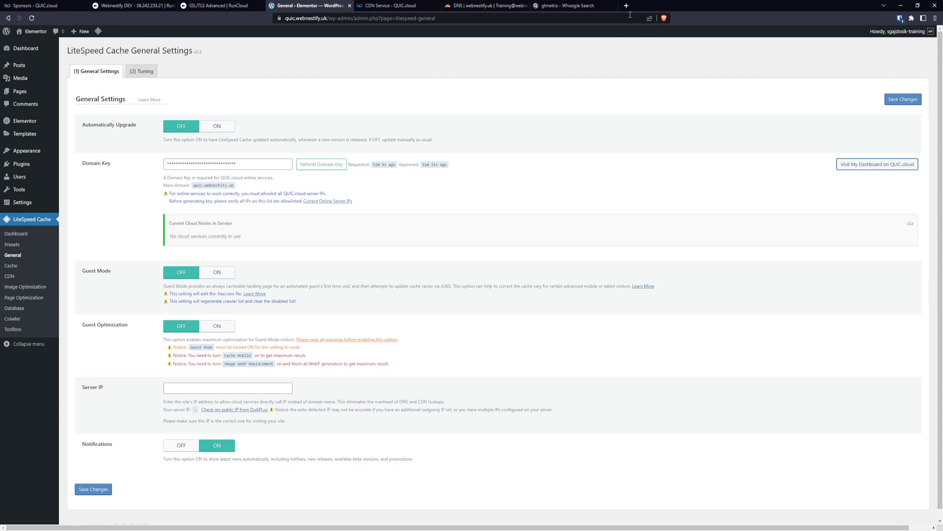
pyautogui.click(496, 6)
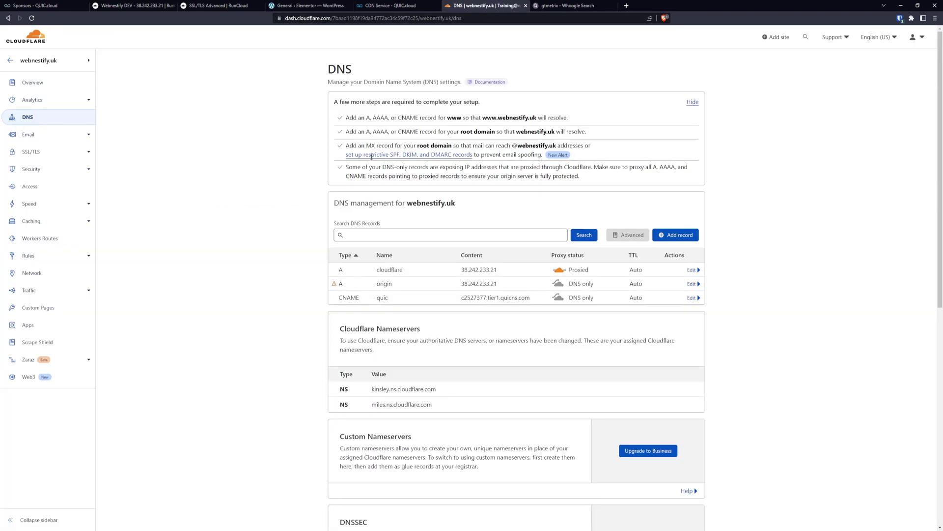